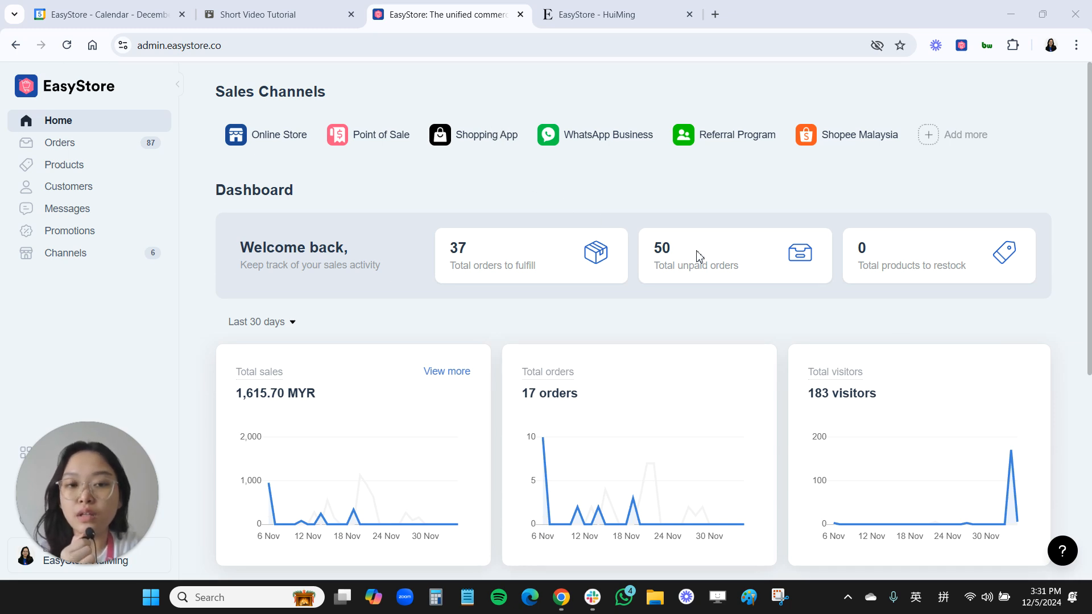
- Start a new promotion voucher from the template that gives a free apple with any purchase
{"action": "left_click", "coordinate": [73, 233]}
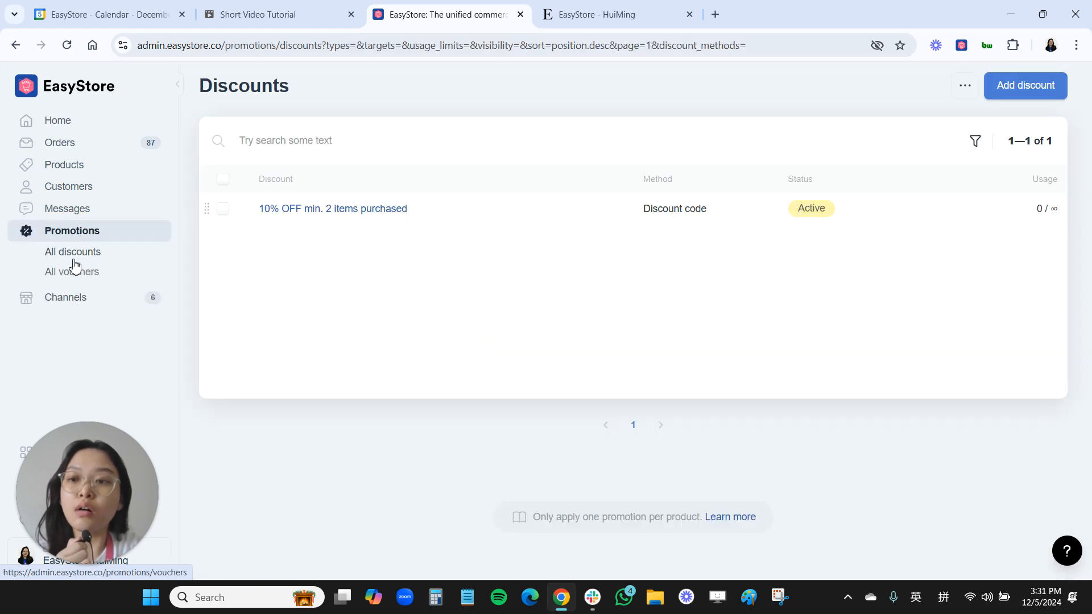
{"action": "left_click", "coordinate": [66, 272]}
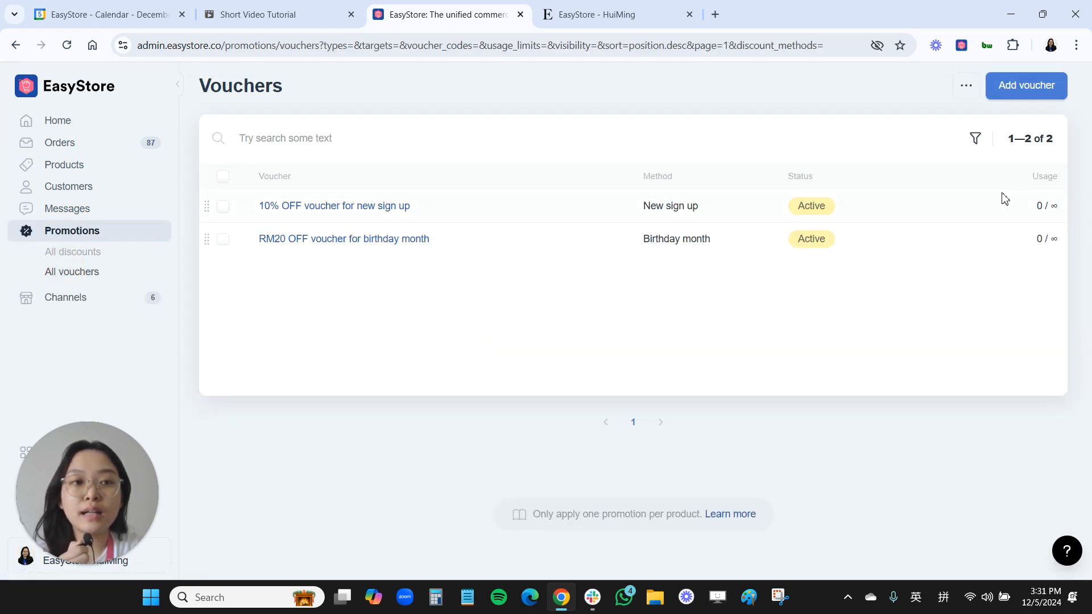
{"action": "left_click", "coordinate": [1011, 95]}
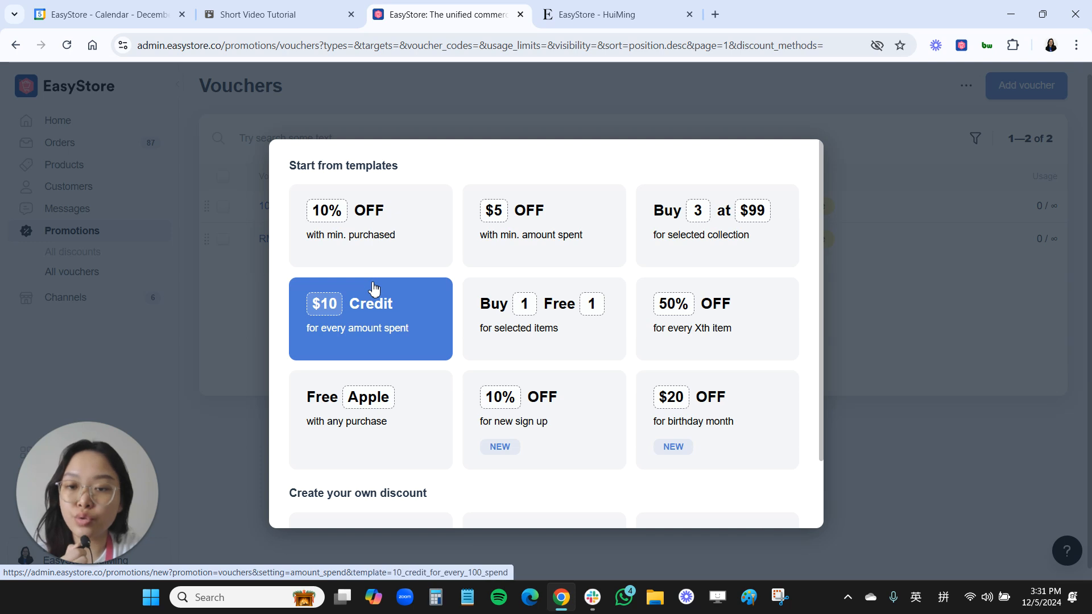
{"action": "scroll", "coordinate": [374, 290], "scroll_direction": "down", "scroll_amount": 2}
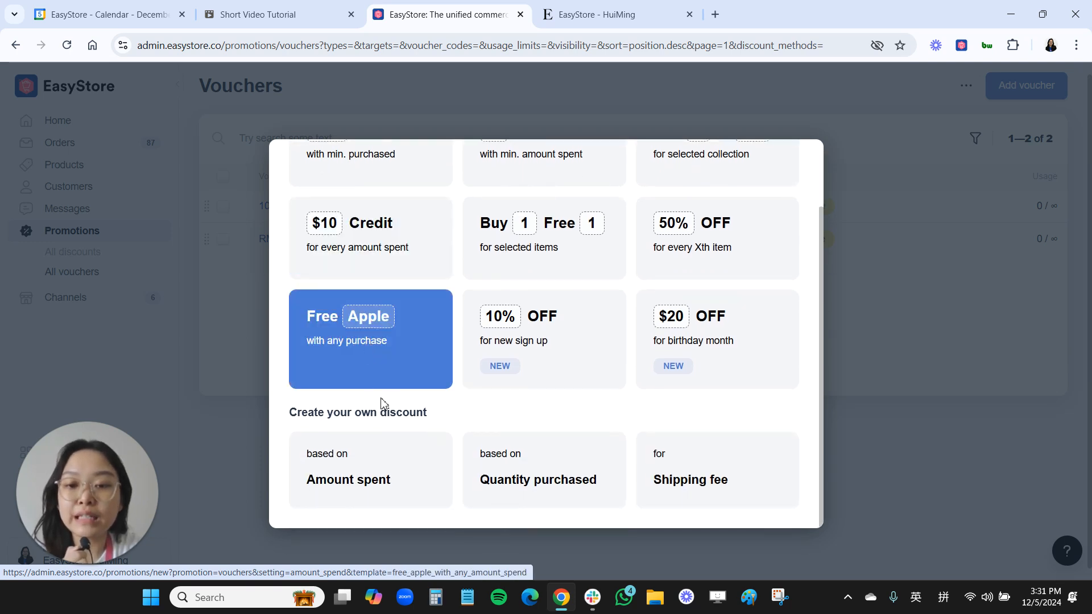
{"action": "scroll", "coordinate": [395, 410], "scroll_direction": "up", "scroll_amount": 2}
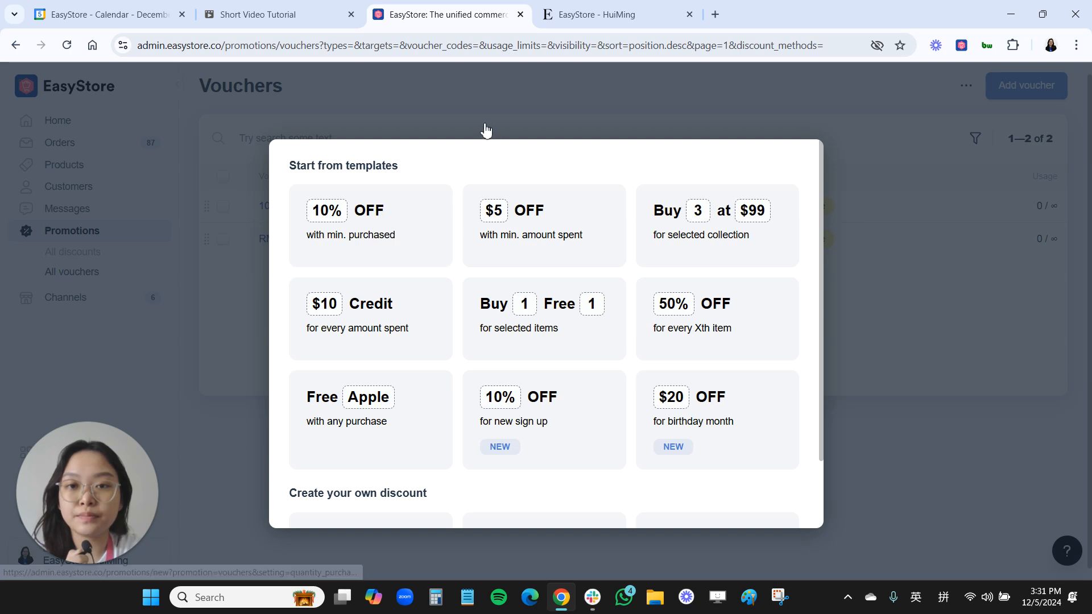
{"action": "left_click", "coordinate": [348, 424]}
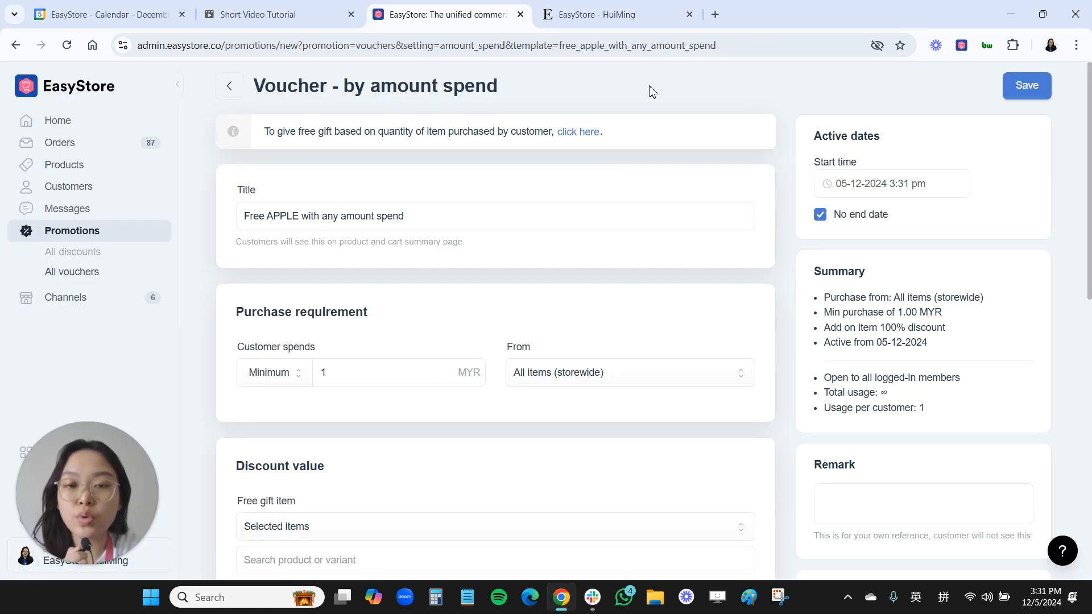
- Title the voucher "Free SOAP with min RM100 spend" and set the minimum customer spend to 100 MYR
{"action": "key", "text": "ctrl+shift+d"}
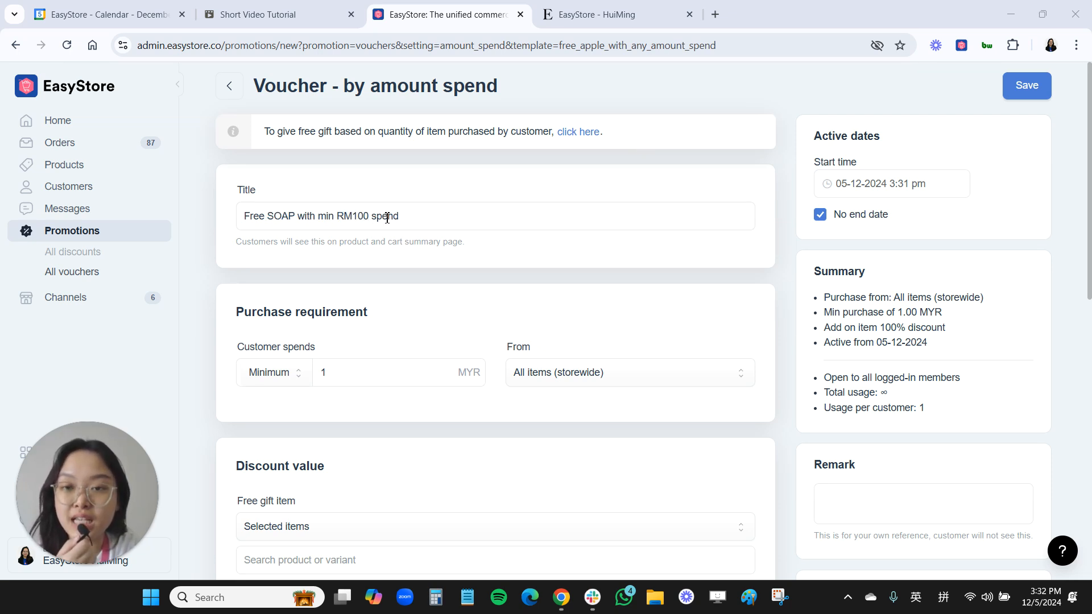
{"action": "scroll", "coordinate": [392, 336], "scroll_direction": "down", "scroll_amount": 2}
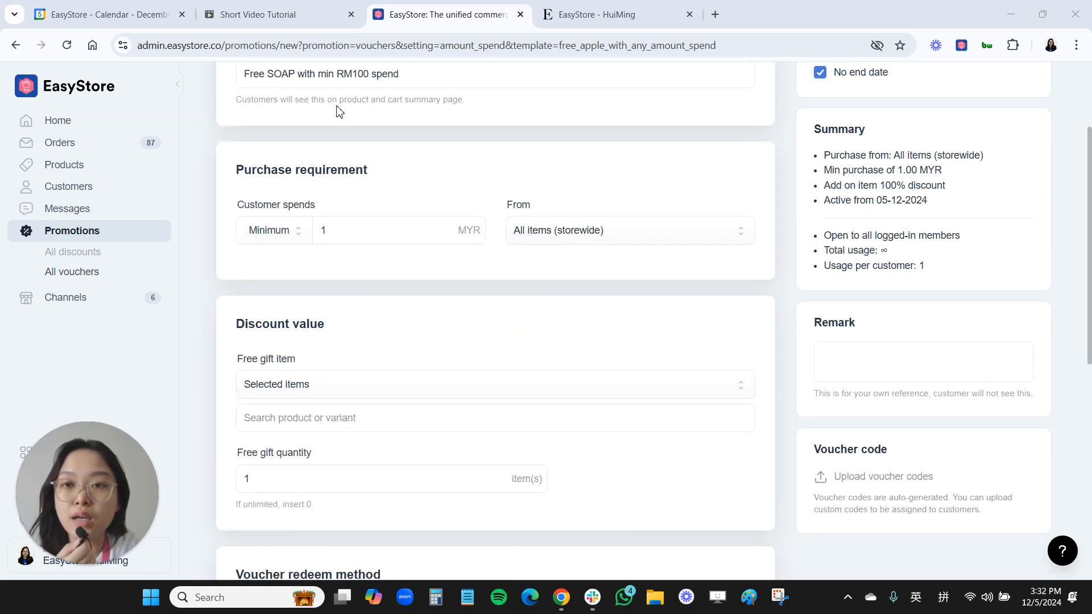
{"action": "left_click", "coordinate": [357, 234]}
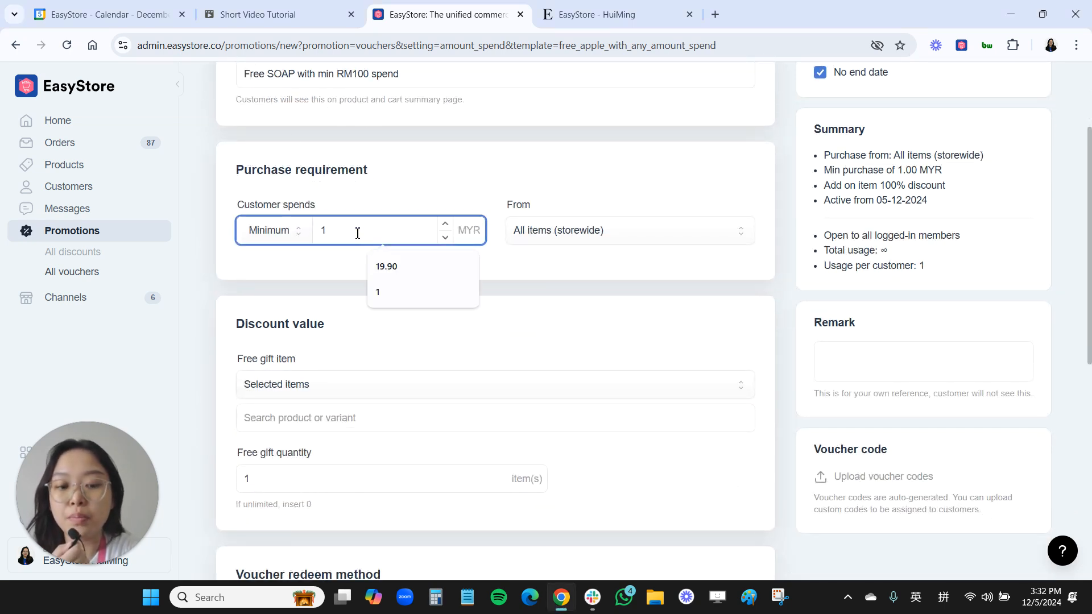
{"action": "type", "text": "00"}
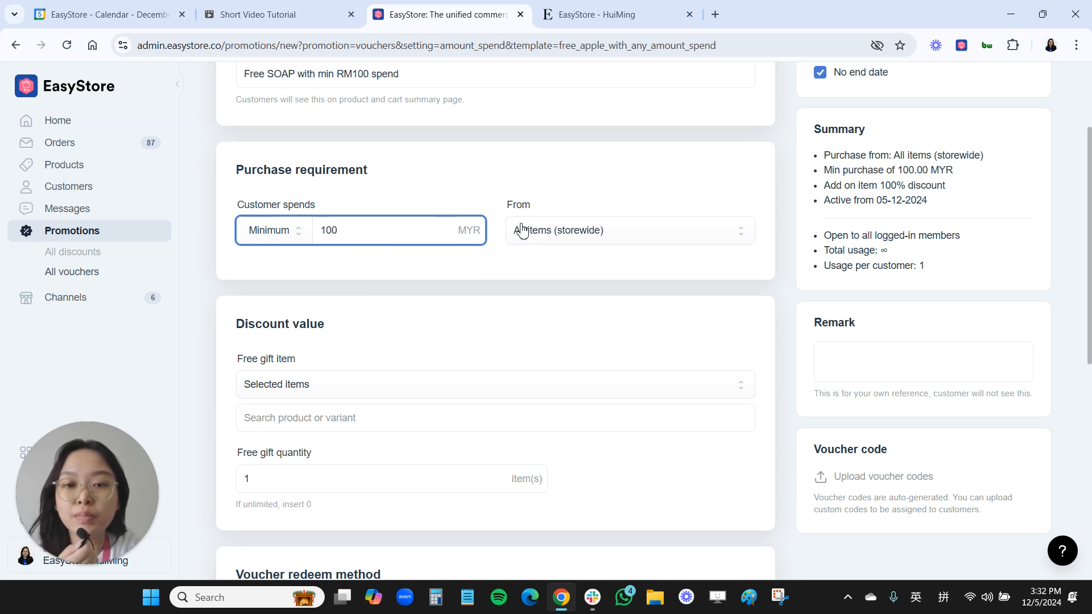
- Keep the free gift limited to selected items, search for "manuka" and assign the Manuka product as the gift
{"action": "scroll", "coordinate": [431, 340], "scroll_direction": "down", "scroll_amount": 3}
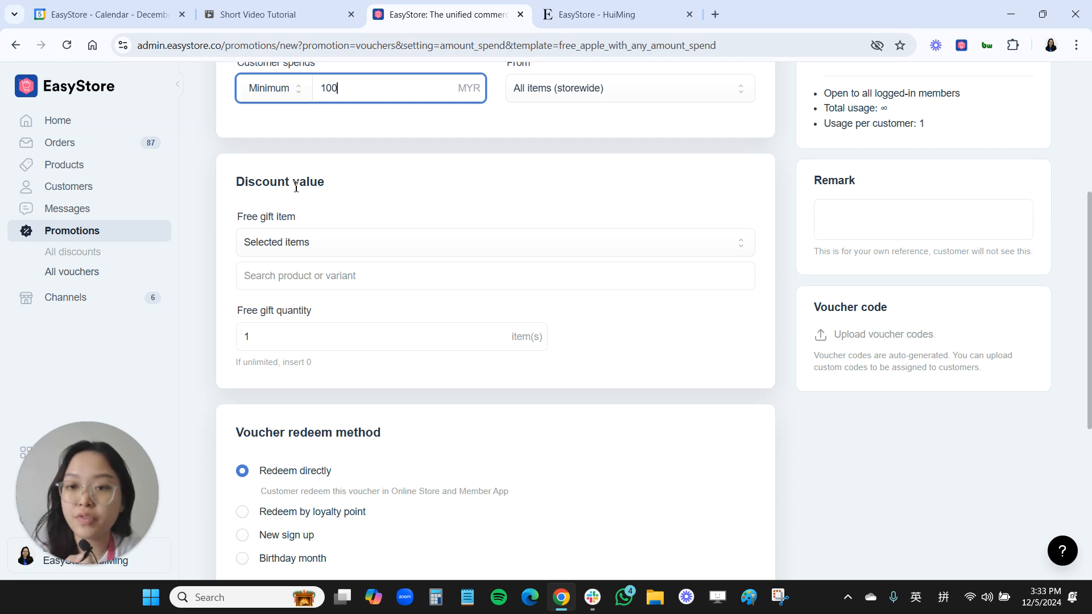
{"action": "left_click", "coordinate": [281, 256]}
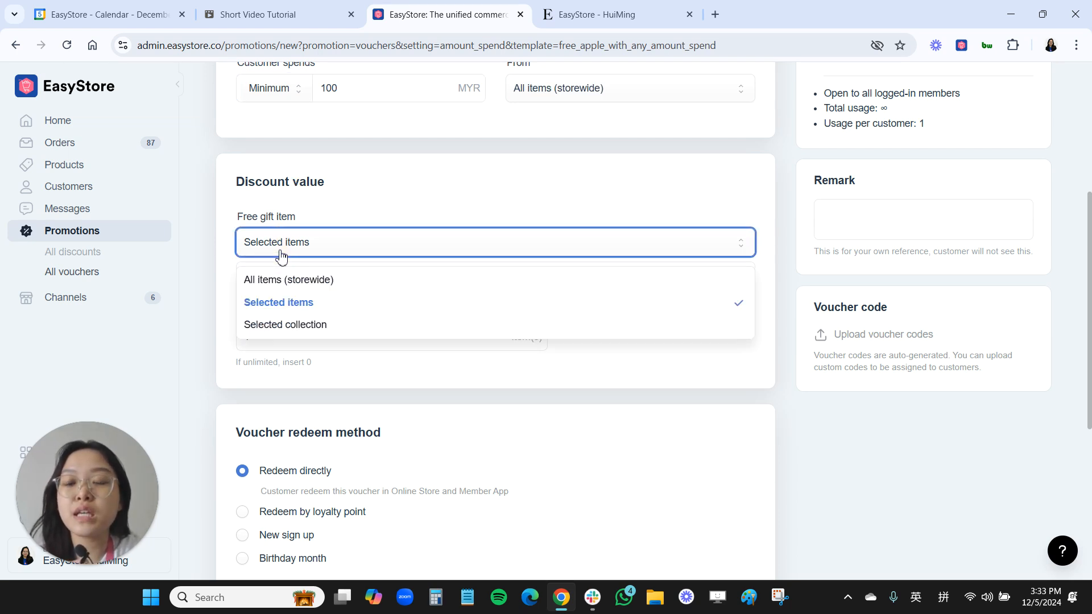
{"action": "left_click", "coordinate": [271, 312]}
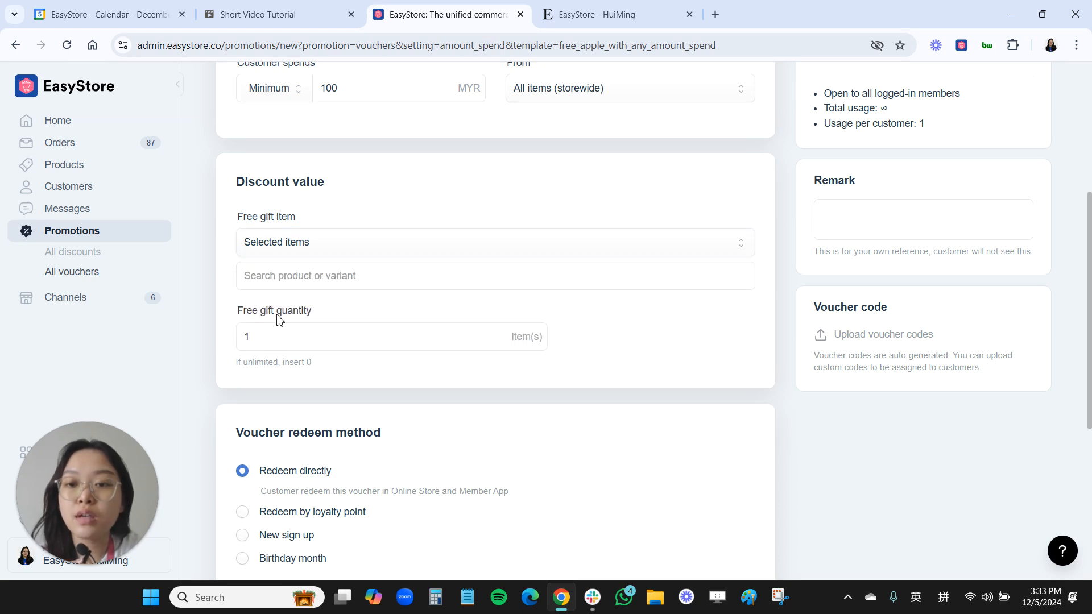
{"action": "left_click", "coordinate": [284, 278]}
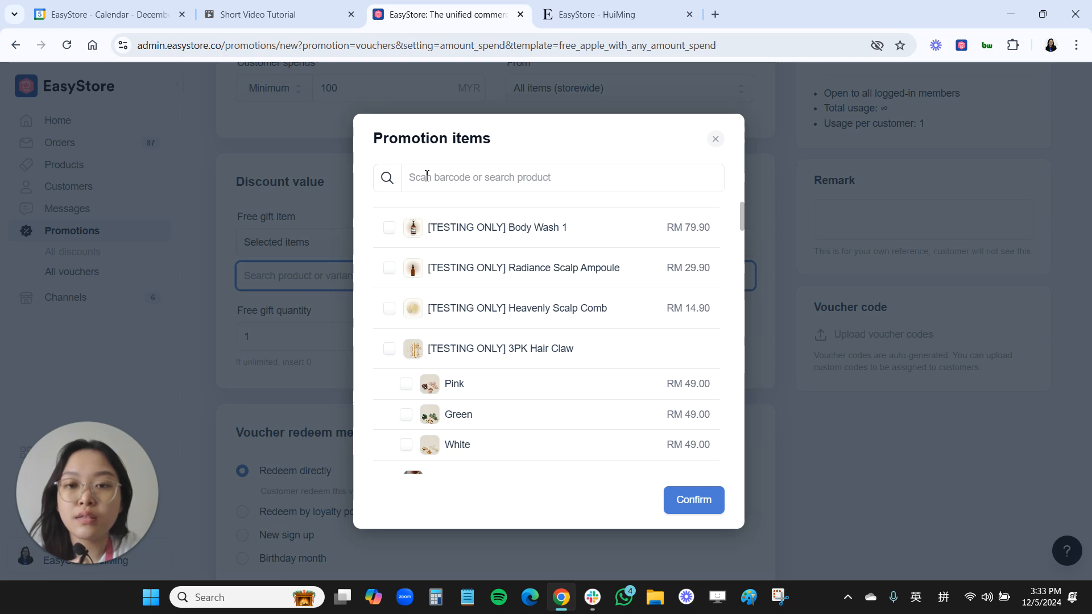
{"action": "left_click", "coordinate": [427, 177]}
{"action": "type", "text": "m"}
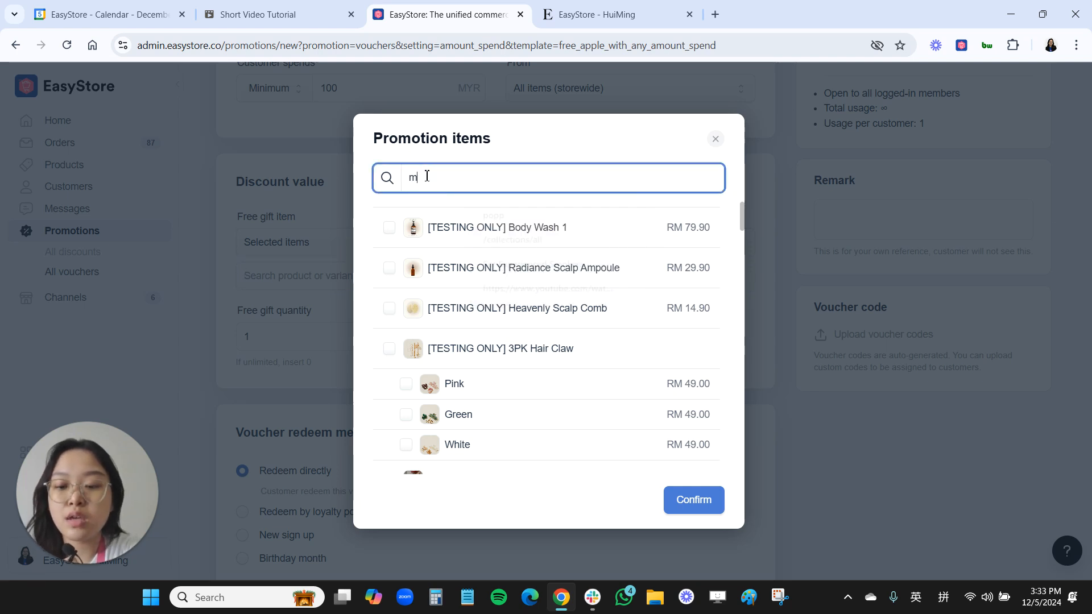
{"action": "type", "text": "anuka"}
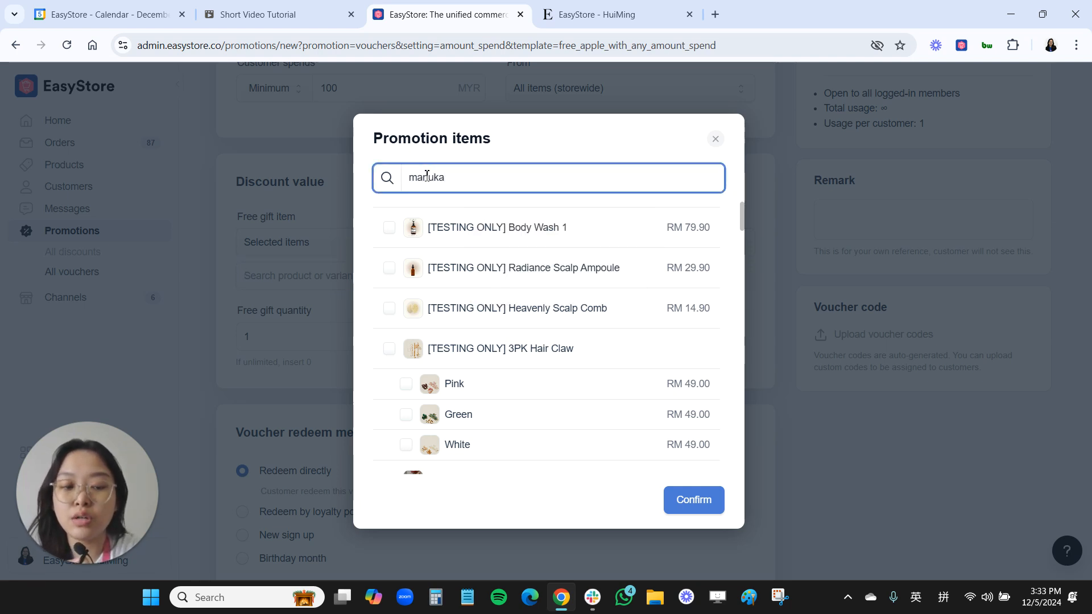
{"action": "left_click", "coordinate": [428, 226]}
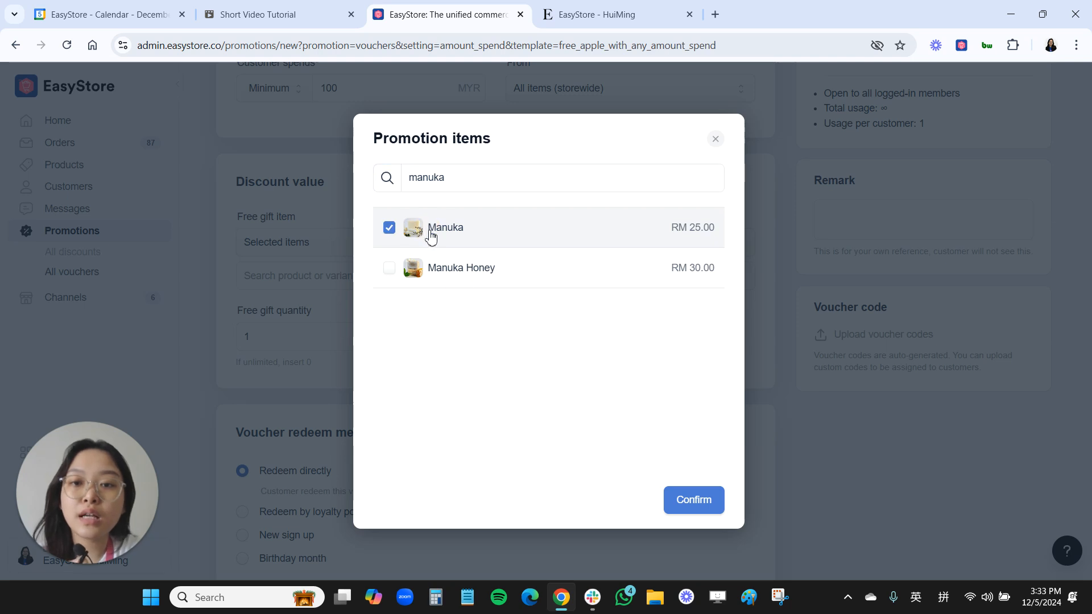
{"action": "left_click", "coordinate": [693, 498]}
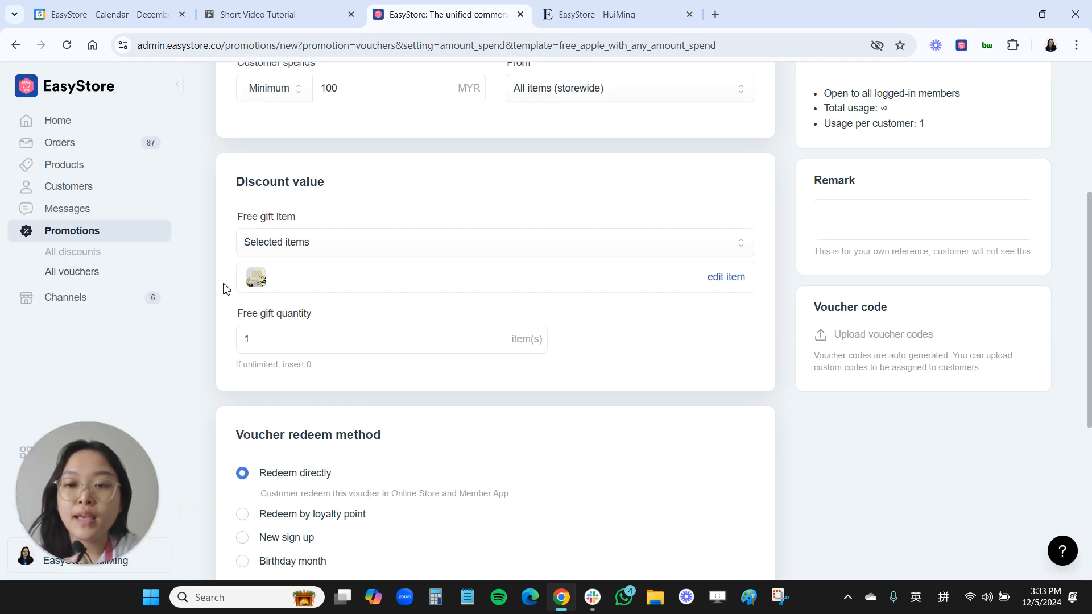
{"action": "scroll", "coordinate": [226, 289], "scroll_direction": "down", "scroll_amount": 1}
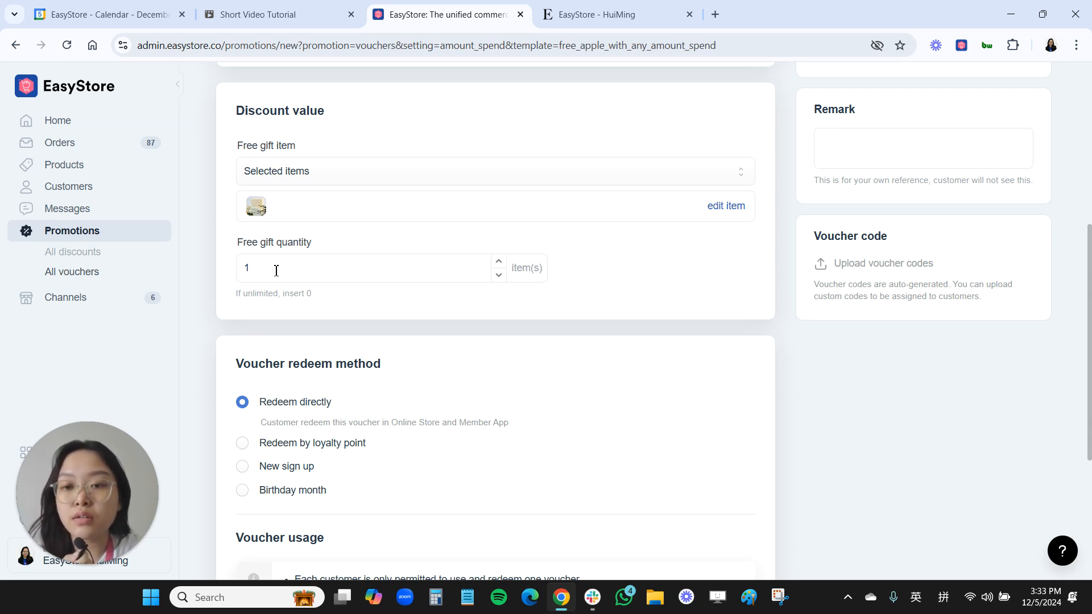
{"action": "double_click", "coordinate": [268, 265]}
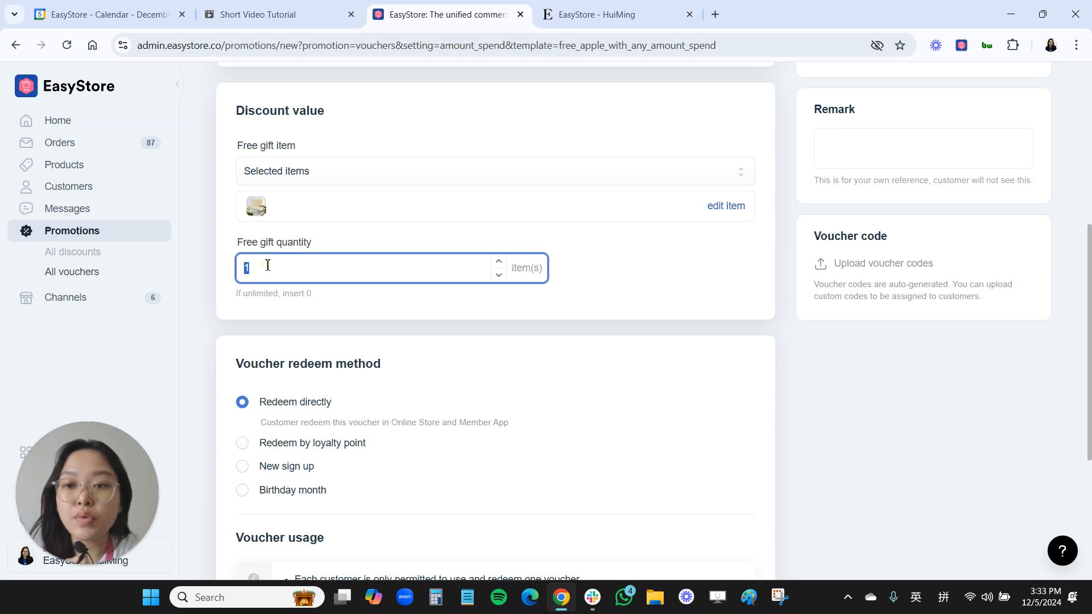
{"action": "left_click_drag", "start_coordinate": [245, 269], "coordinate": [254, 270]}
{"action": "left_click", "coordinate": [437, 336]}
- Set the voucher redeem method to redemption by loyalty point at a cost of 30 points
{"action": "scroll", "coordinate": [435, 341], "scroll_direction": "down", "scroll_amount": 3}
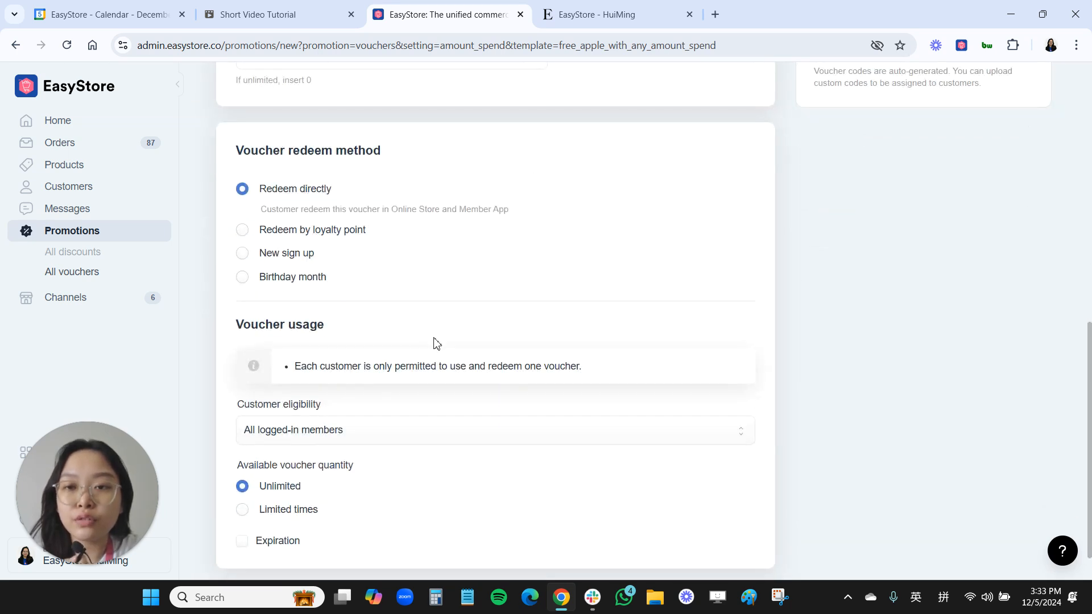
{"action": "scroll", "coordinate": [437, 342], "scroll_direction": "down", "scroll_amount": 1}
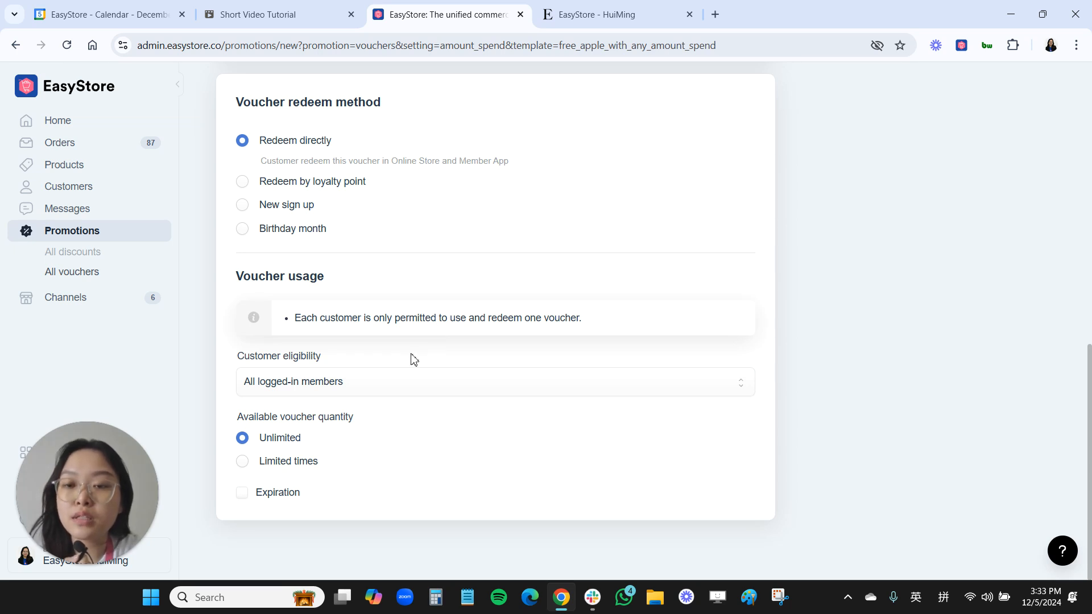
{"action": "left_click", "coordinate": [258, 185]}
{"action": "left_click", "coordinate": [285, 209]}
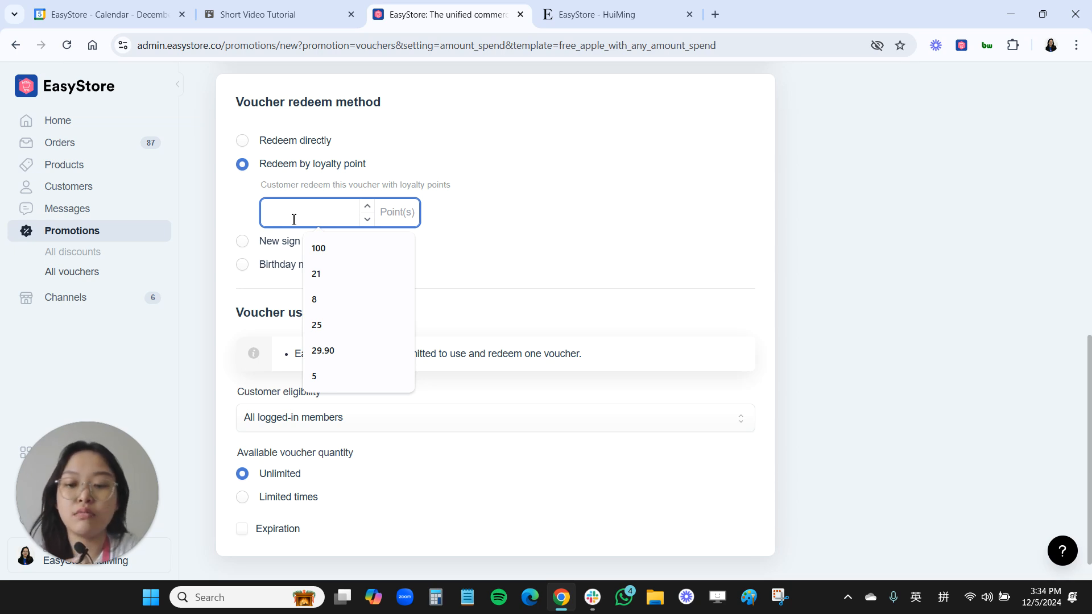
{"action": "type", "text": "30"}
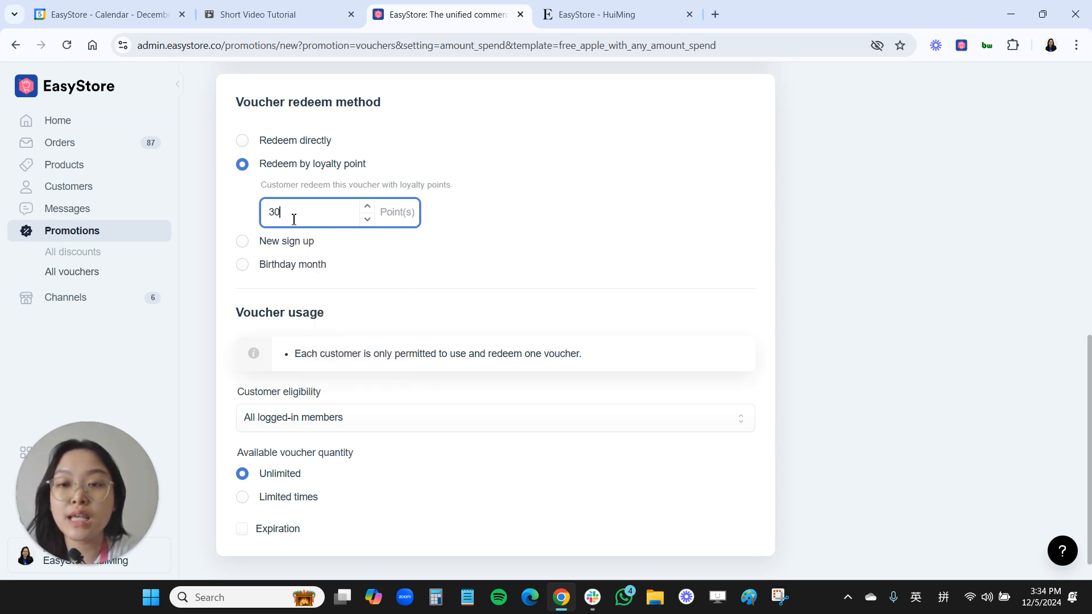
{"action": "scroll", "coordinate": [342, 339], "scroll_direction": "down", "scroll_amount": 1}
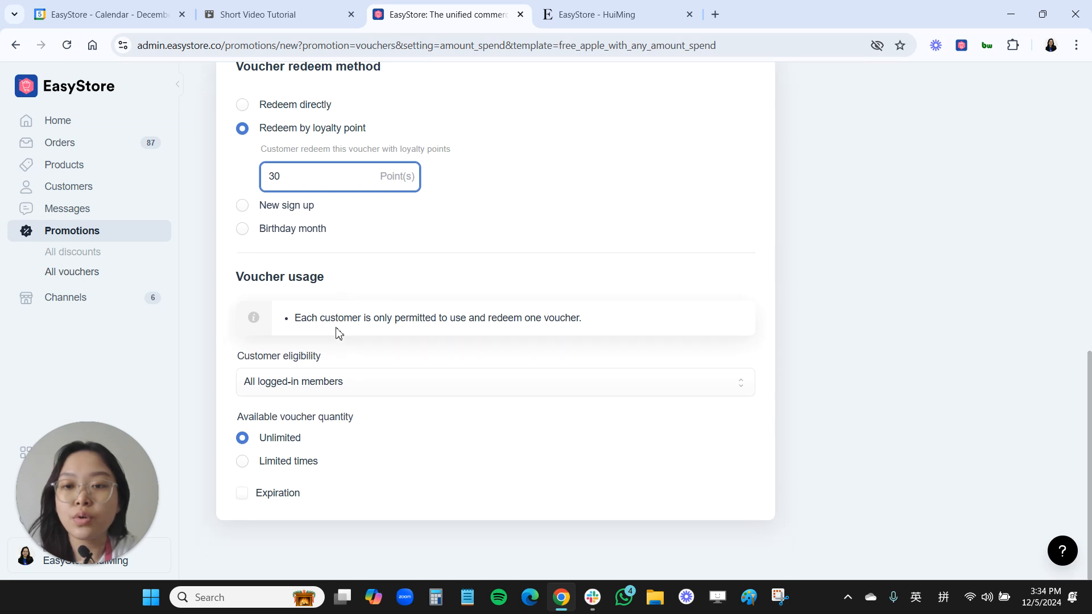
{"action": "left_click_drag", "start_coordinate": [295, 319], "coordinate": [396, 314]}
{"action": "left_click", "coordinate": [396, 315]}
{"action": "left_click", "coordinate": [524, 317]}
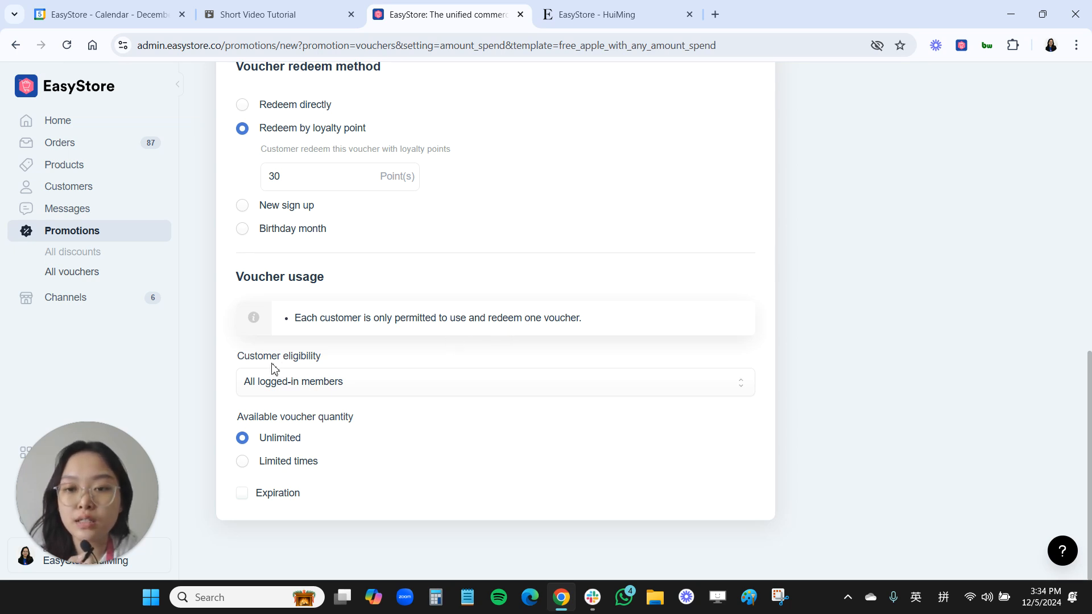
- Restrict the voucher's customer eligibility to selected membership tiers and choose the Platinum tier
{"action": "left_click", "coordinate": [271, 384]}
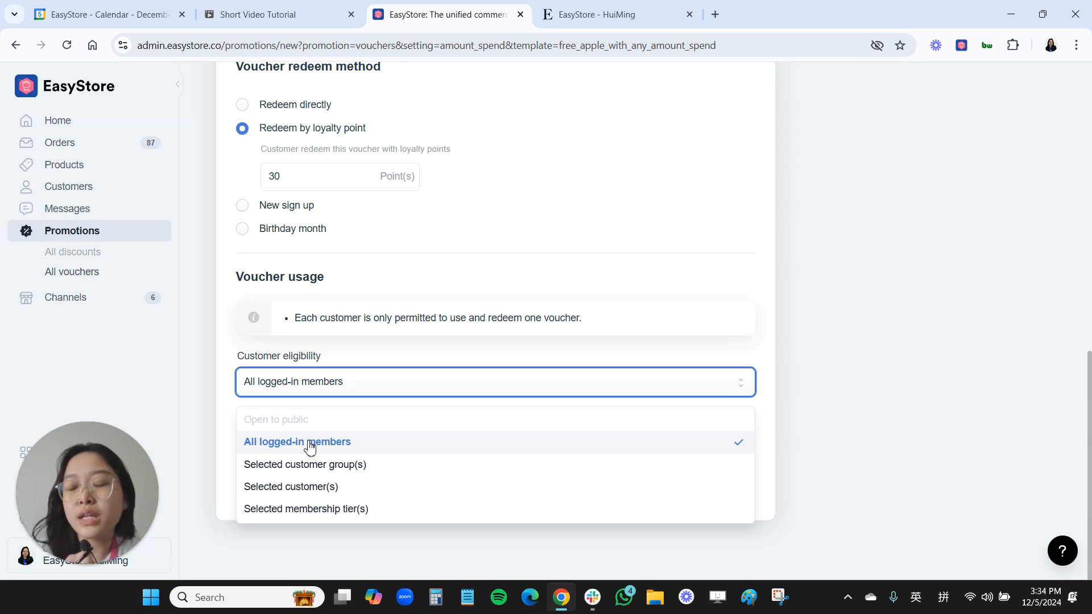
{"action": "left_click", "coordinate": [297, 510]}
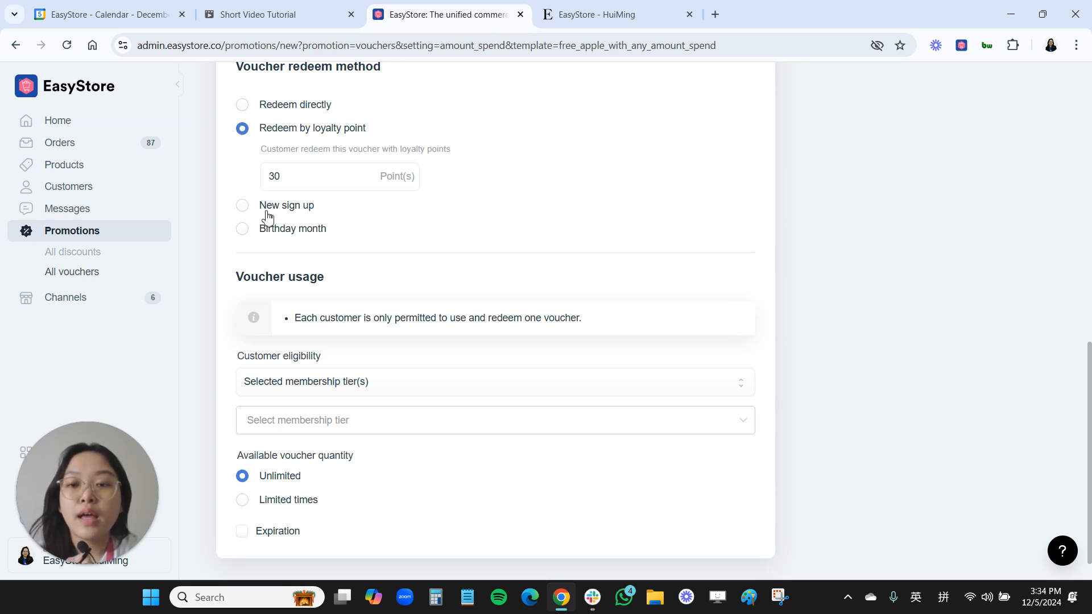
{"action": "left_click", "coordinate": [285, 431]}
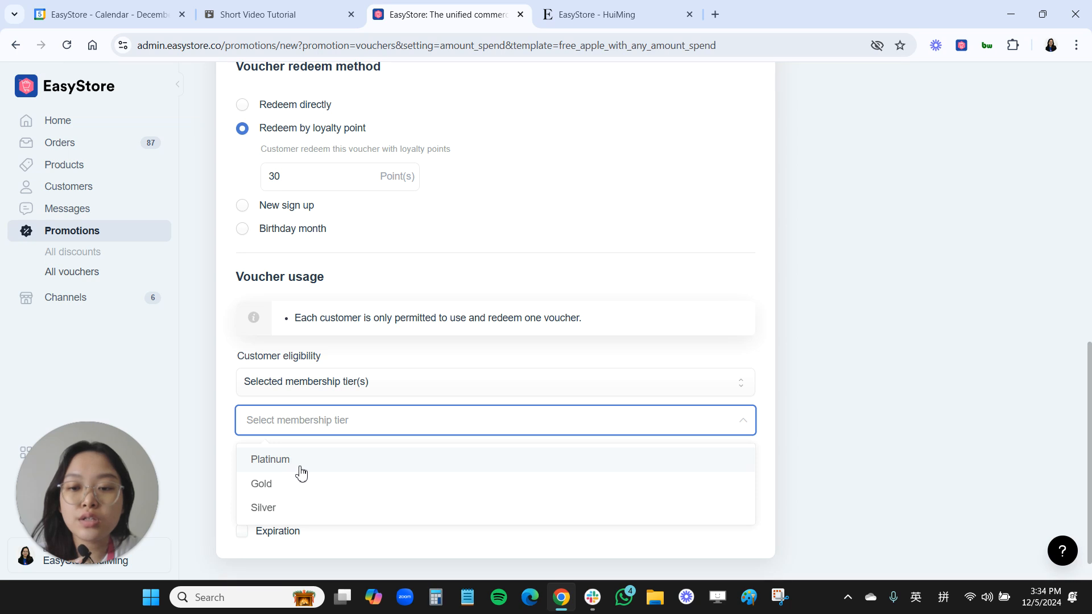
{"action": "left_click", "coordinate": [274, 471]}
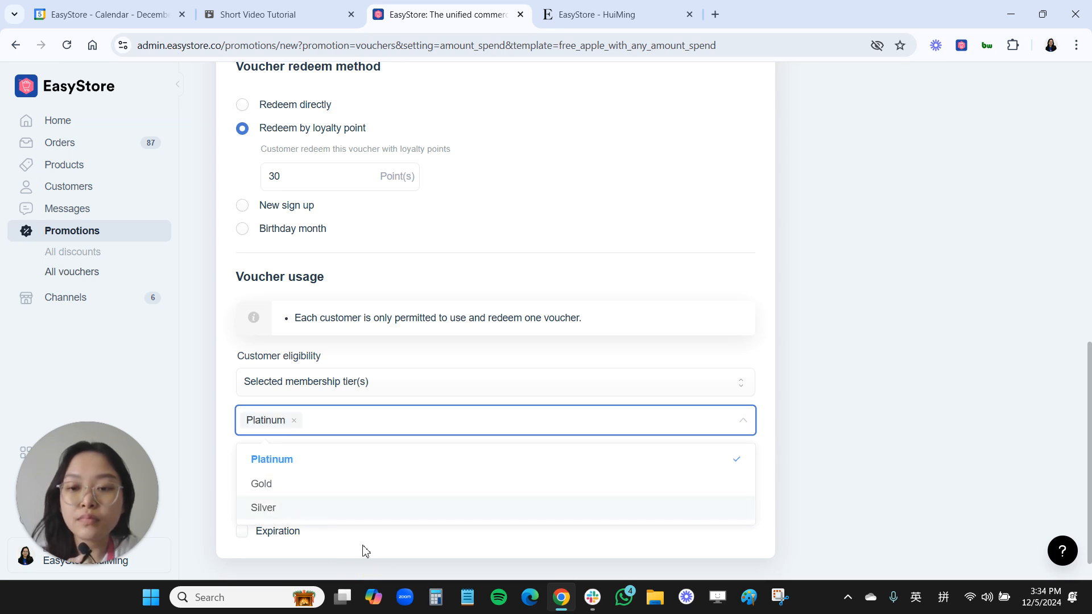
{"action": "left_click", "coordinate": [353, 443]}
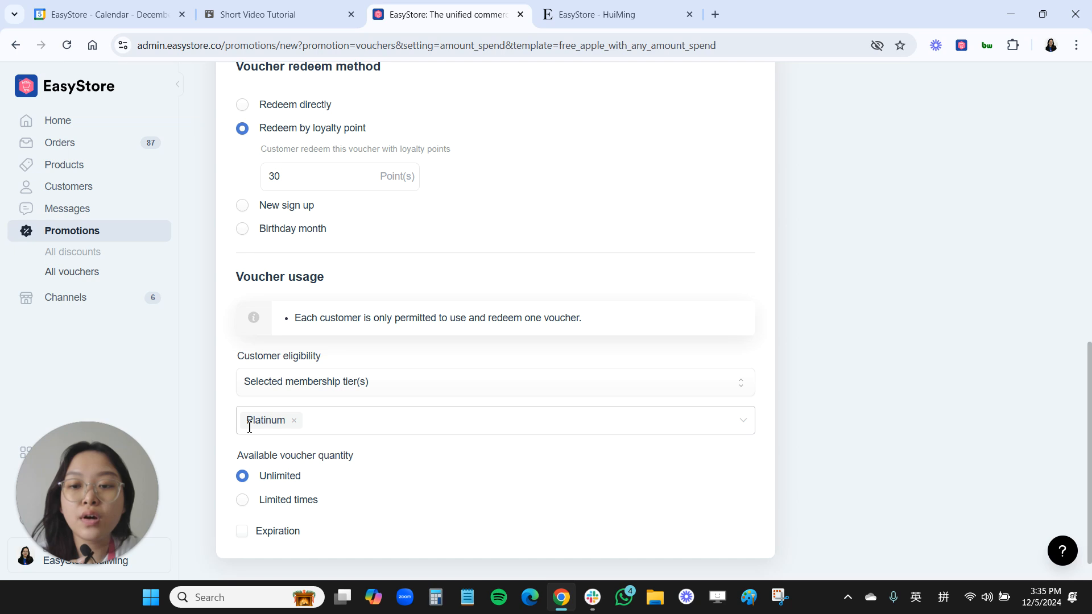
- Set customer eligibility to all logged-in members and limit the available voucher quantity to 100 times
{"action": "left_click", "coordinate": [292, 384]}
{"action": "left_click", "coordinate": [282, 444]}
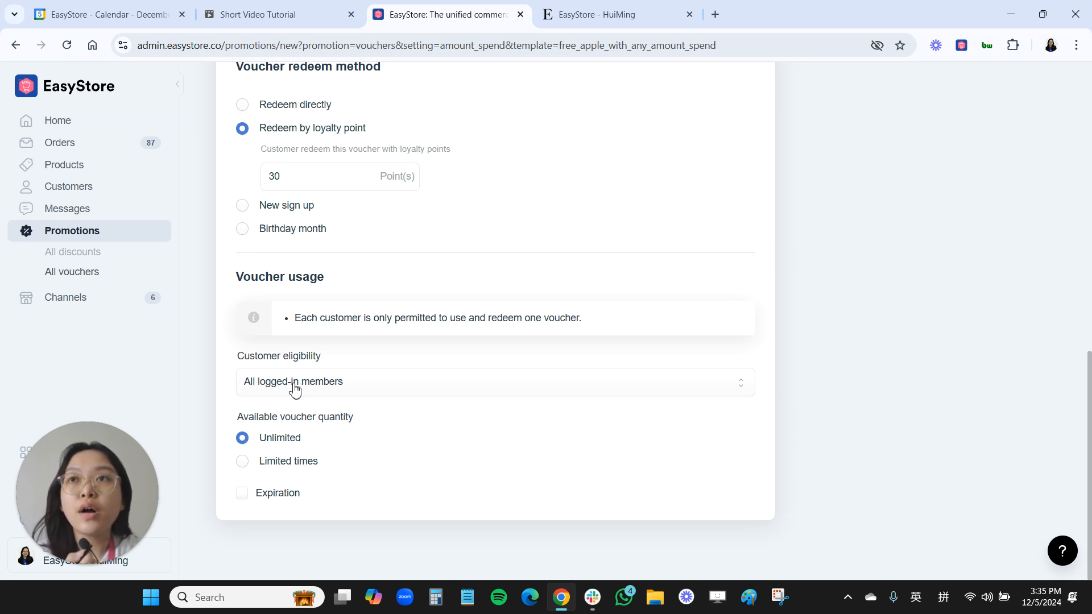
{"action": "left_click", "coordinate": [242, 461]}
{"action": "left_click", "coordinate": [282, 493]}
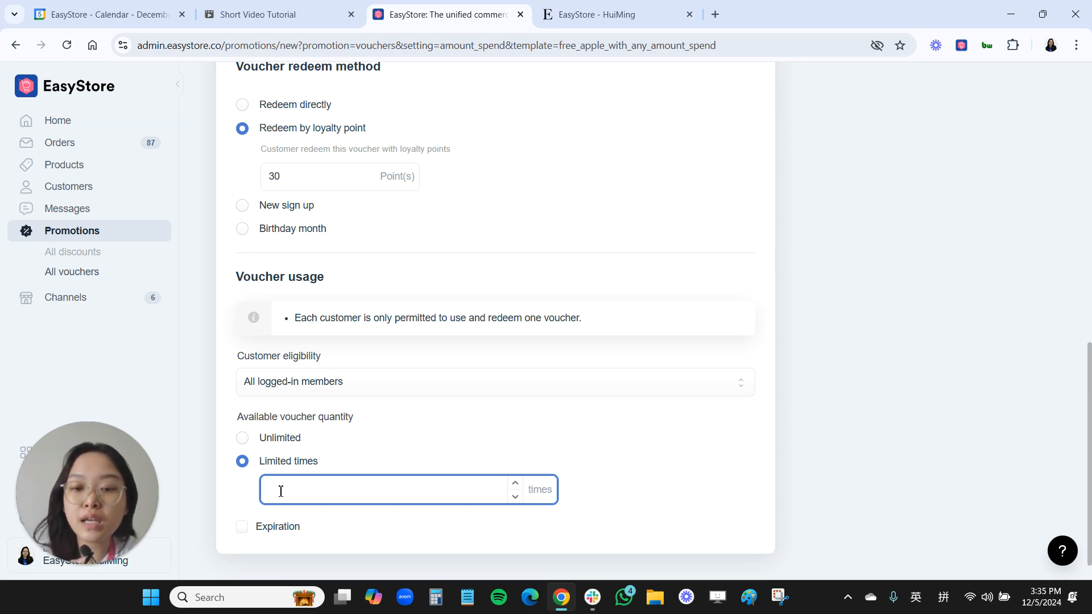
{"action": "type", "text": "1"}
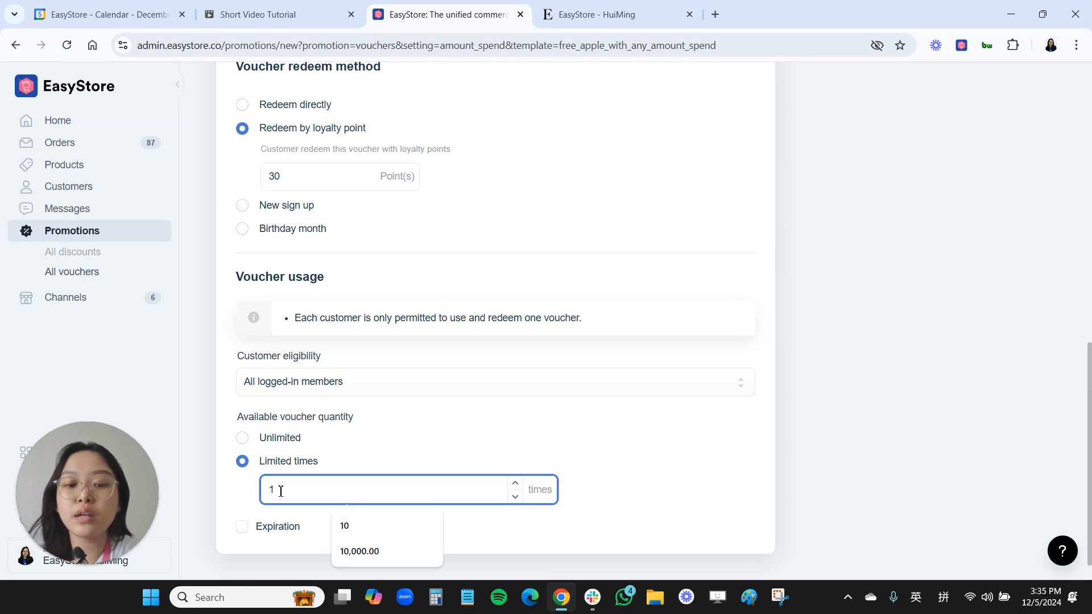
{"action": "type", "text": "00"}
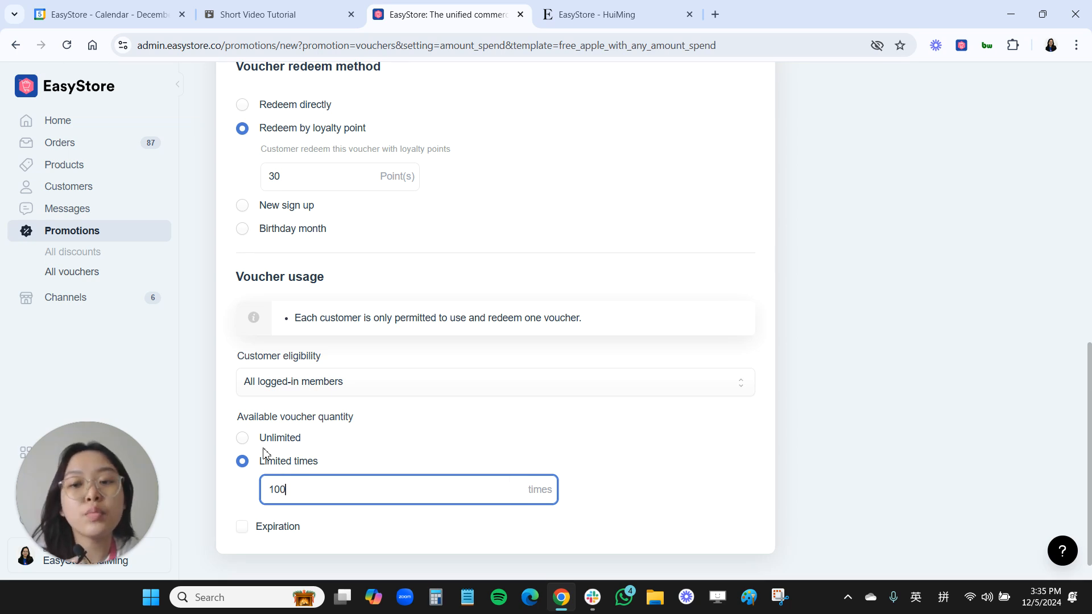
- Change the available voucher quantity to unlimited
{"action": "left_click", "coordinate": [243, 440]}
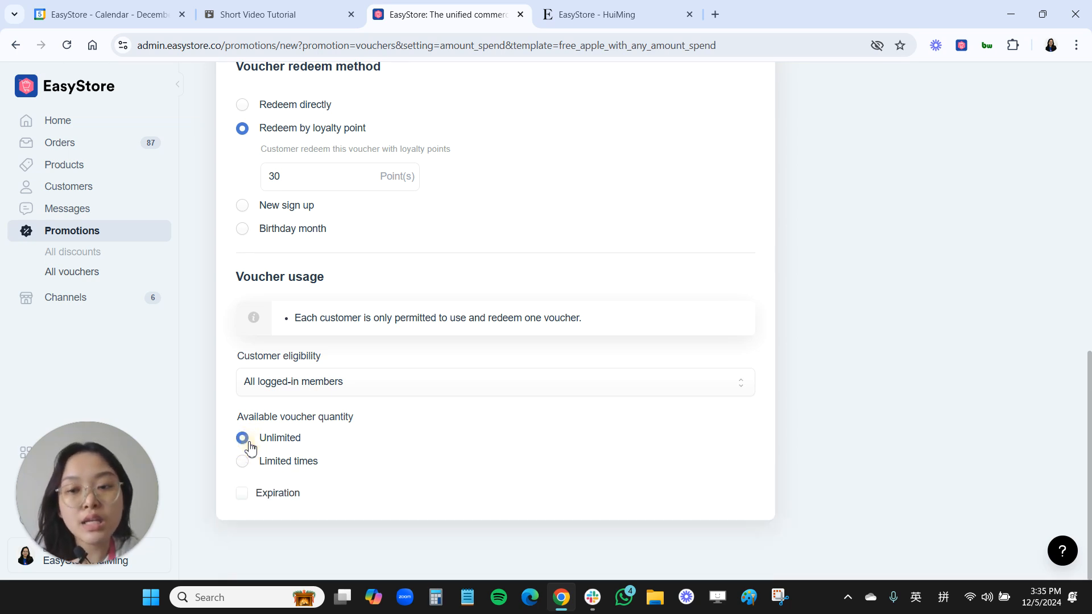
{"action": "left_click", "coordinate": [244, 495]}
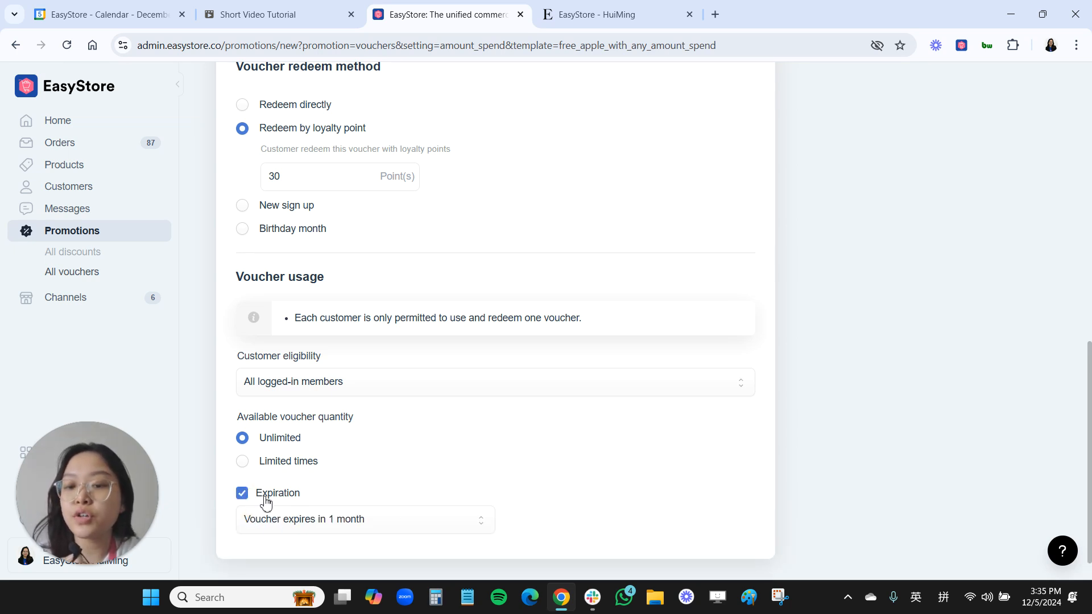
{"action": "left_click", "coordinate": [306, 524]}
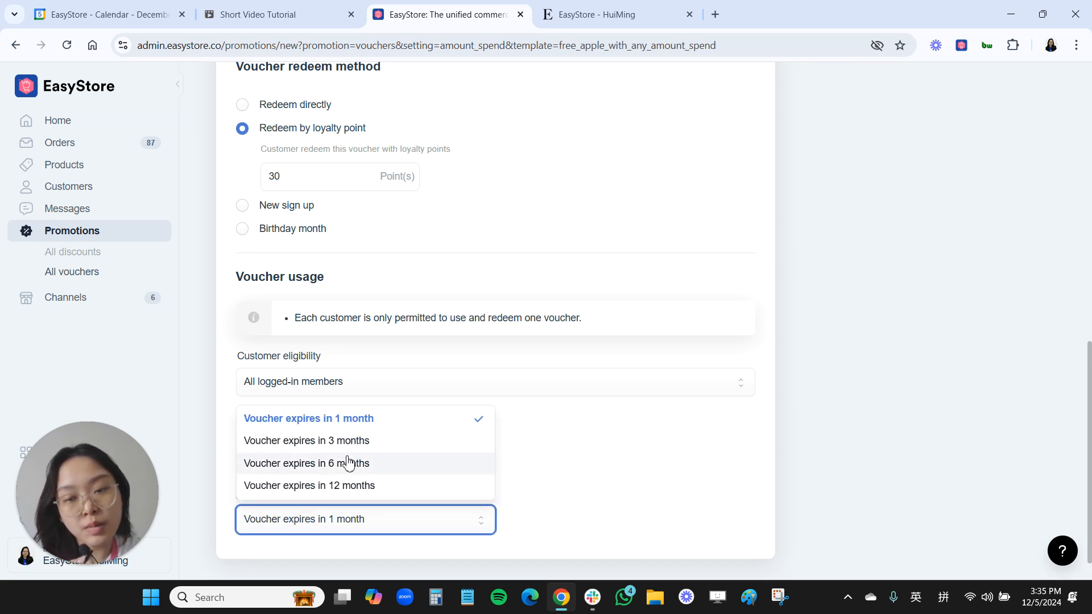
{"action": "left_click", "coordinate": [544, 503]}
{"action": "left_click", "coordinate": [243, 493]}
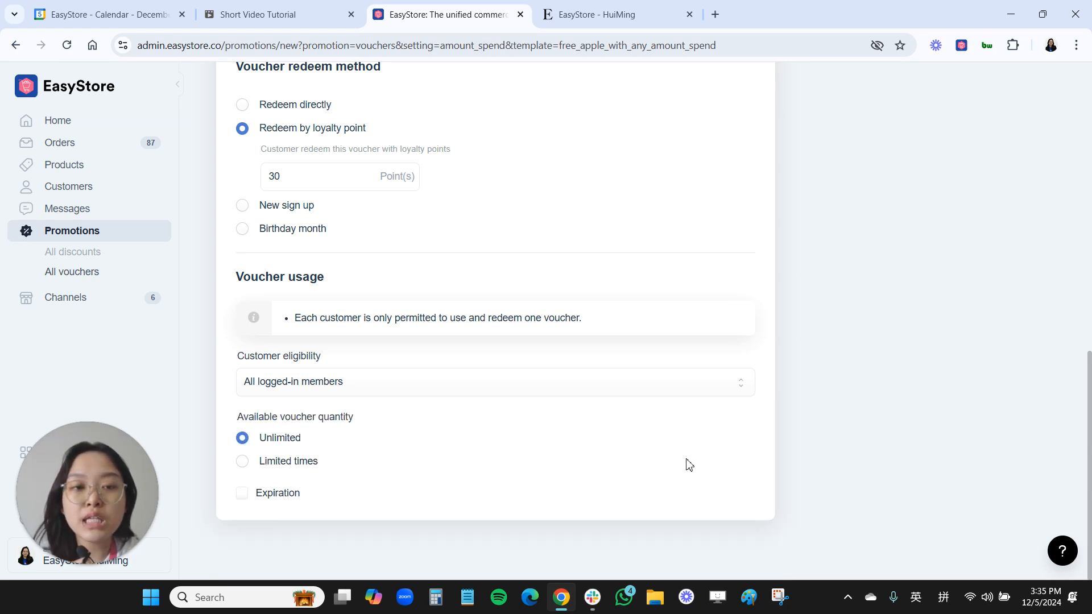
- Save the "Free SOAP with min RM100 spend" voucher
{"action": "scroll", "coordinate": [688, 464], "scroll_direction": "up", "scroll_amount": 15}
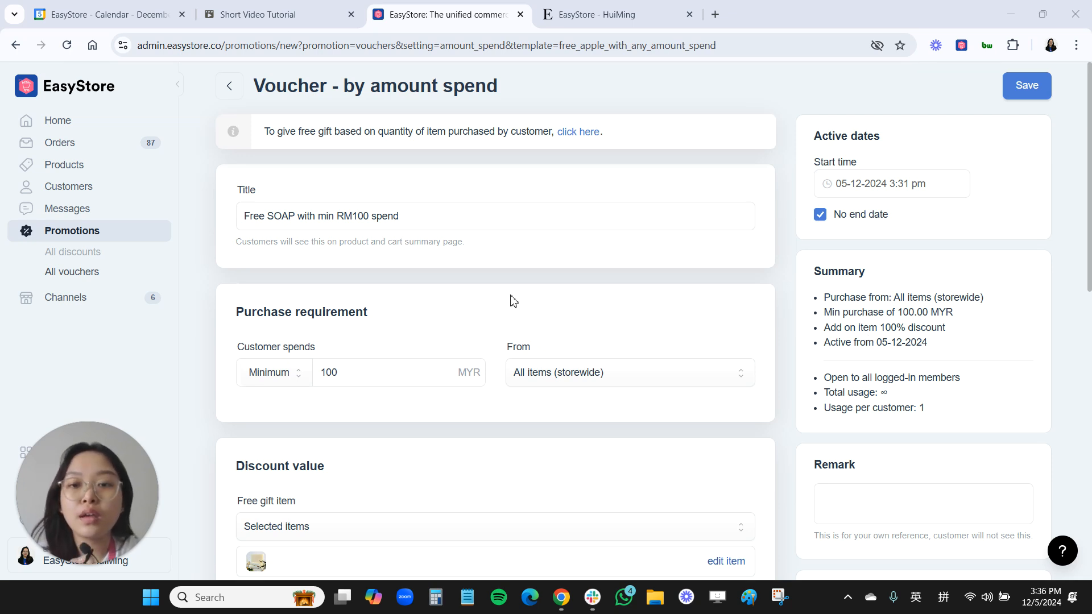
{"action": "left_click", "coordinate": [1026, 85]}
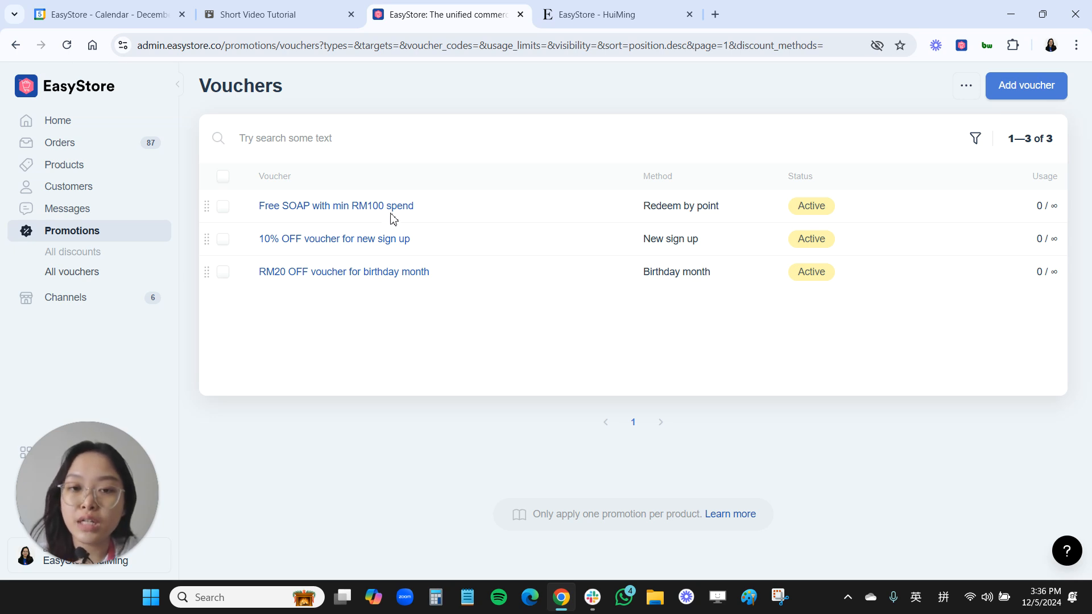
- Switch to the Essence storefront and open the "Free SOAP with min RM100 spend" voucher from the customer account's shop vouchers
{"action": "key", "text": "ctrl+Tab"}
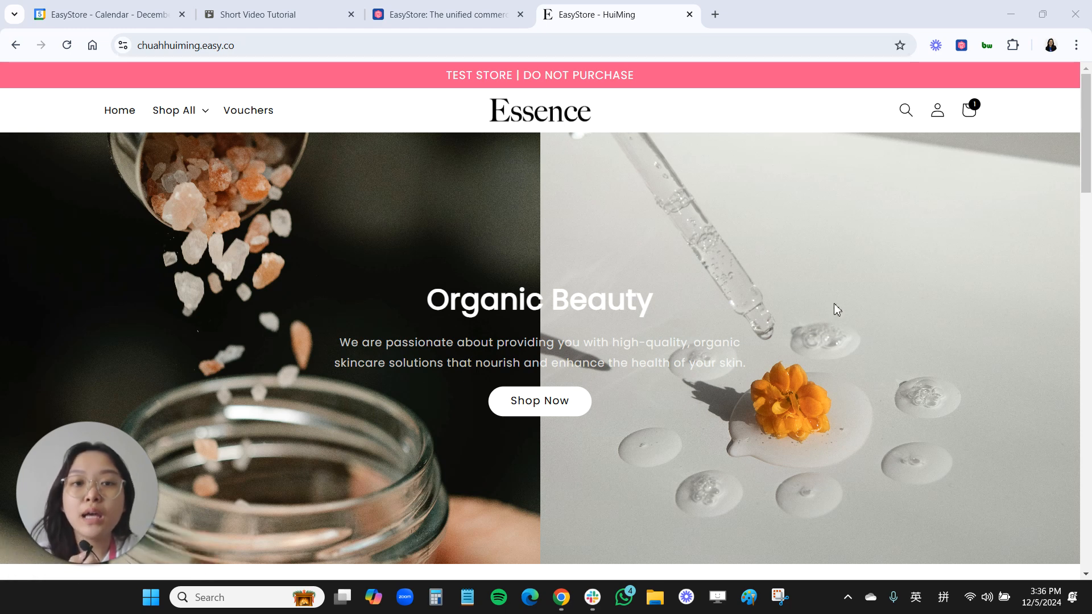
{"action": "left_click", "coordinate": [937, 116]}
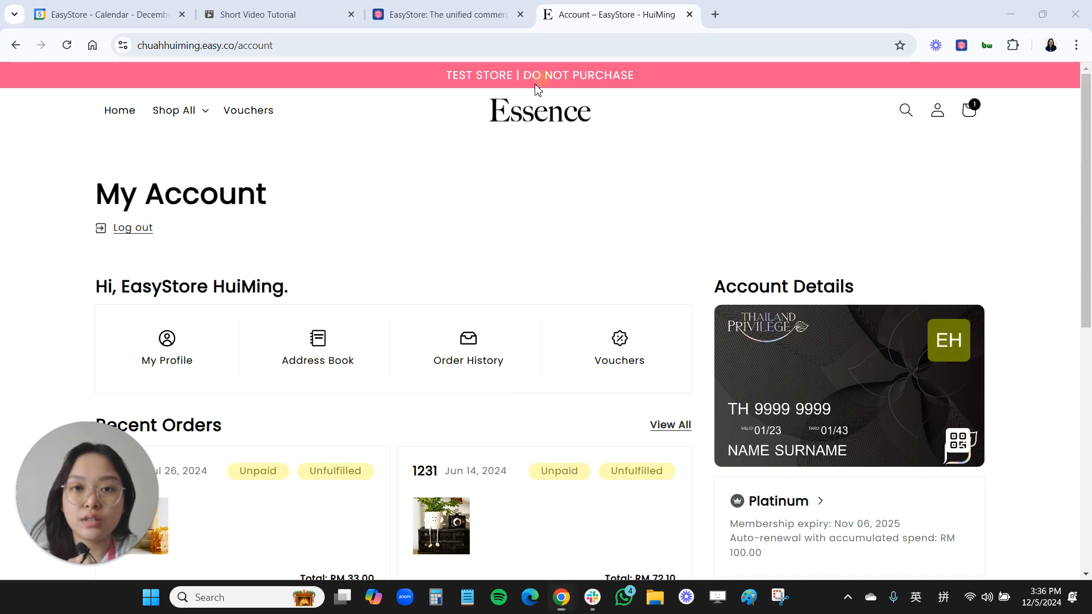
{"action": "left_click", "coordinate": [609, 357]}
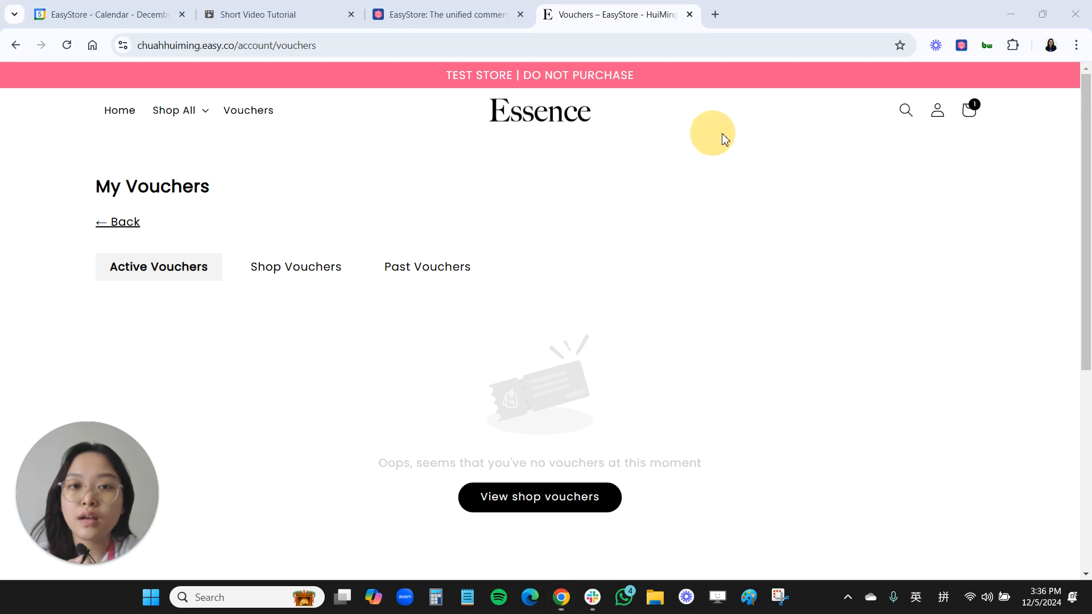
{"action": "left_click", "coordinate": [307, 271]}
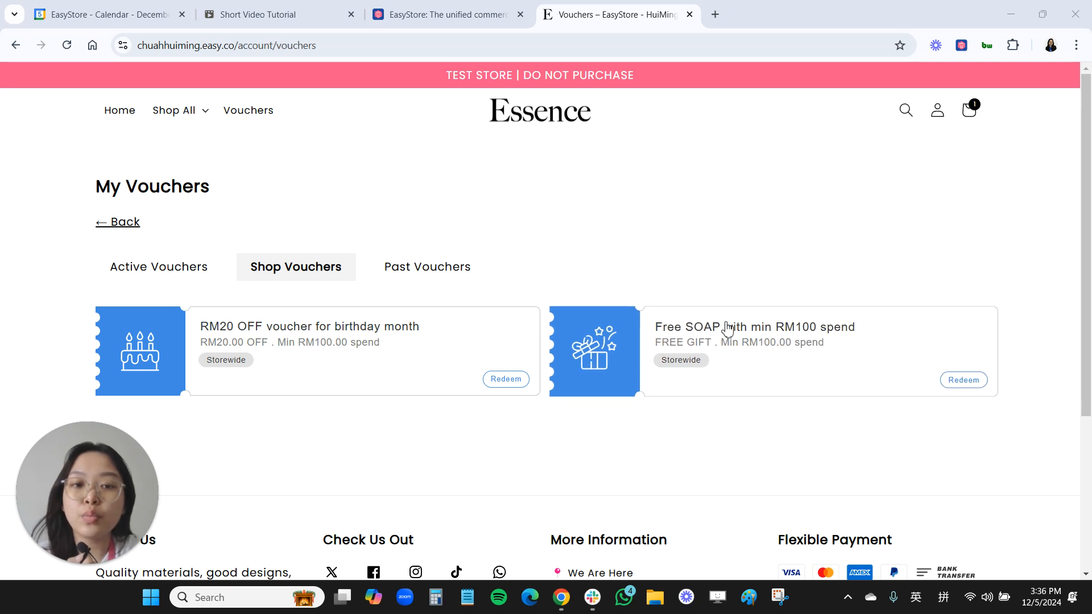
{"action": "left_click", "coordinate": [970, 381]}
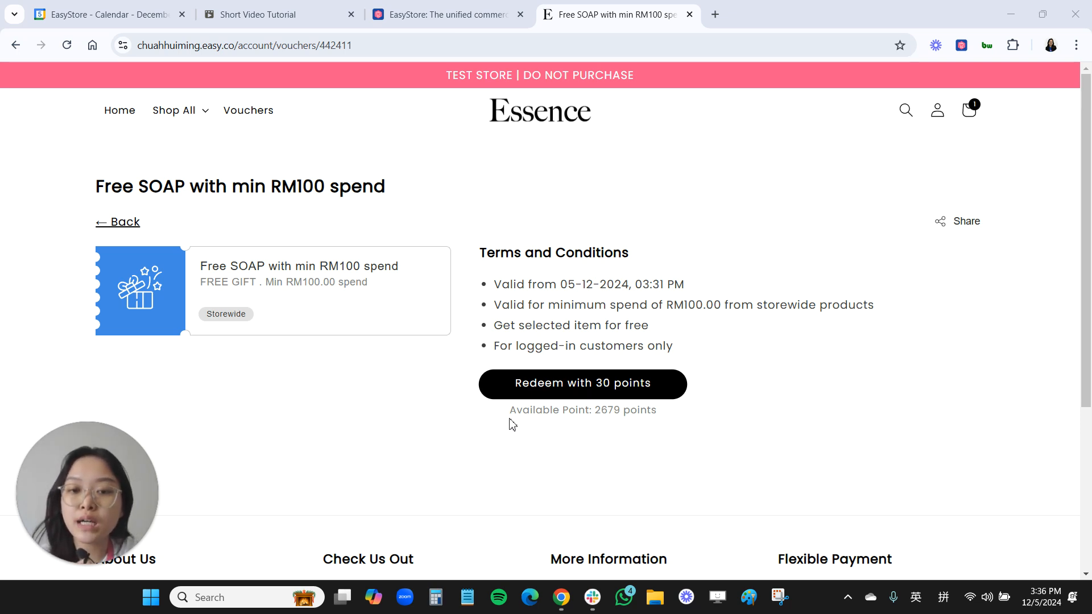
- Check the available points, redeem the free soap voucher with 30 points and confirm the redemption
{"action": "left_click_drag", "start_coordinate": [510, 411], "coordinate": [592, 415]}
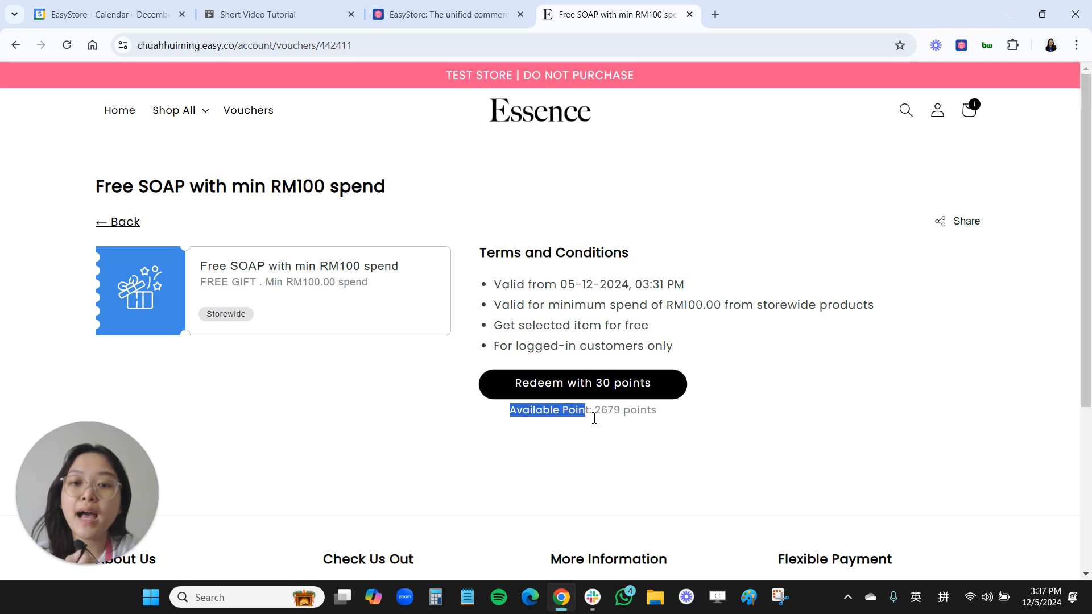
{"action": "left_click", "coordinate": [605, 411]}
{"action": "double_click", "coordinate": [604, 410]}
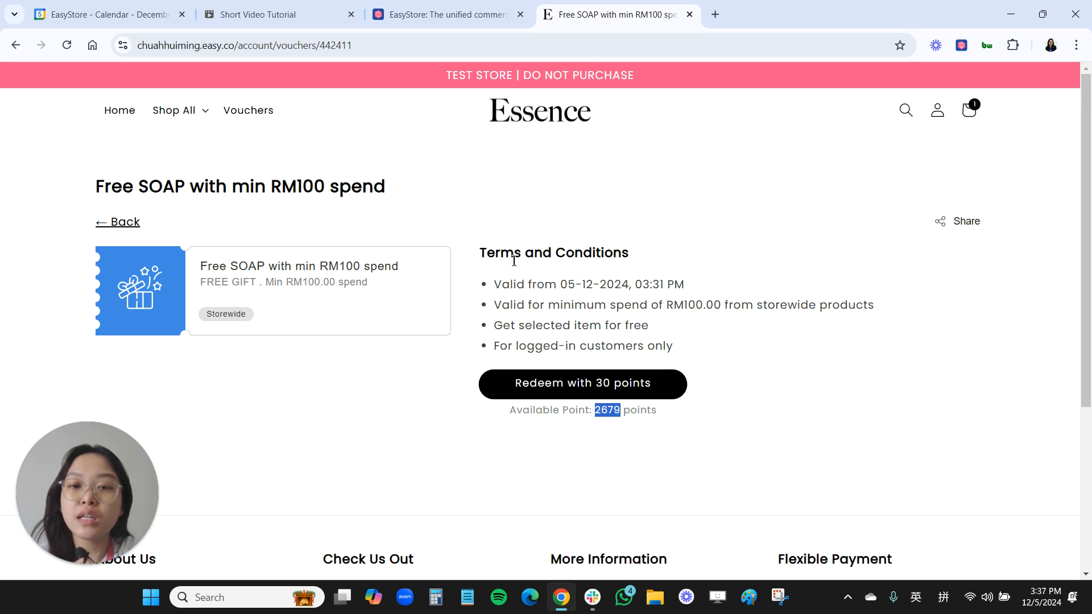
{"action": "left_click", "coordinate": [543, 387]}
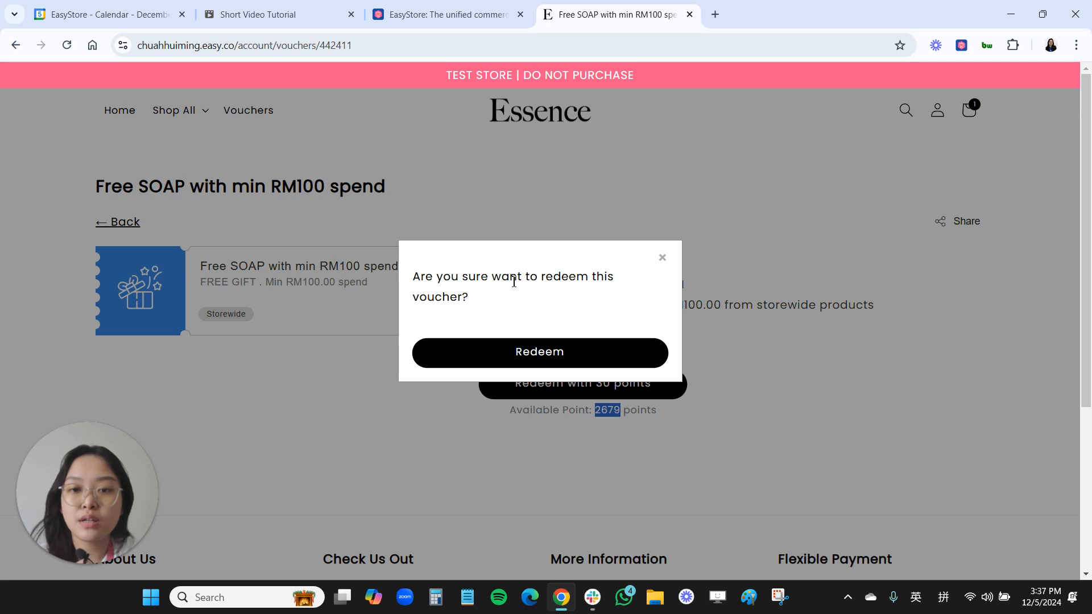
{"action": "left_click", "coordinate": [367, 110]}
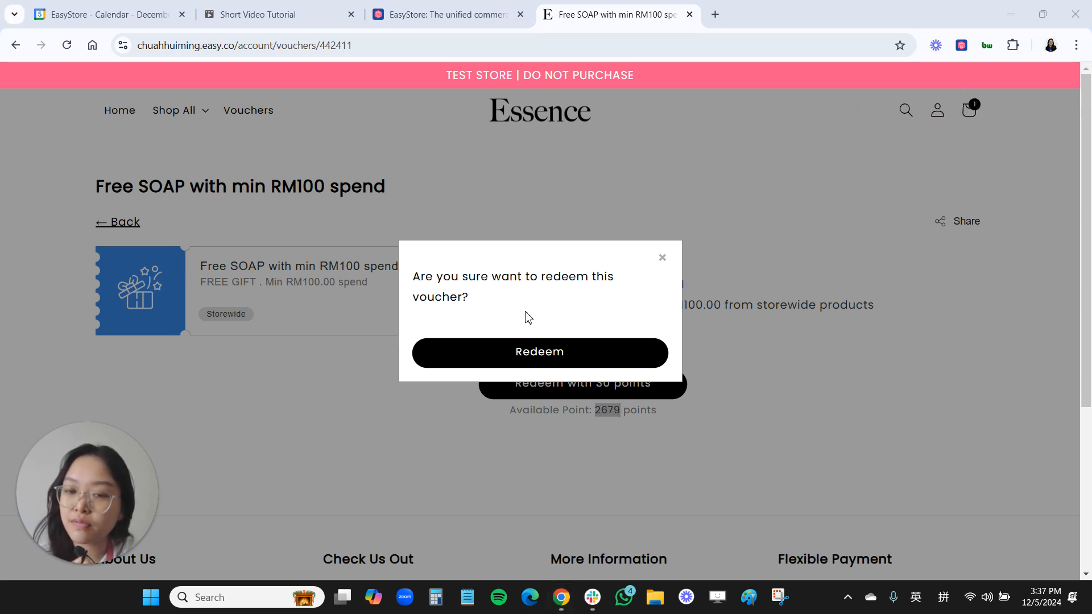
{"action": "left_click", "coordinate": [535, 360]}
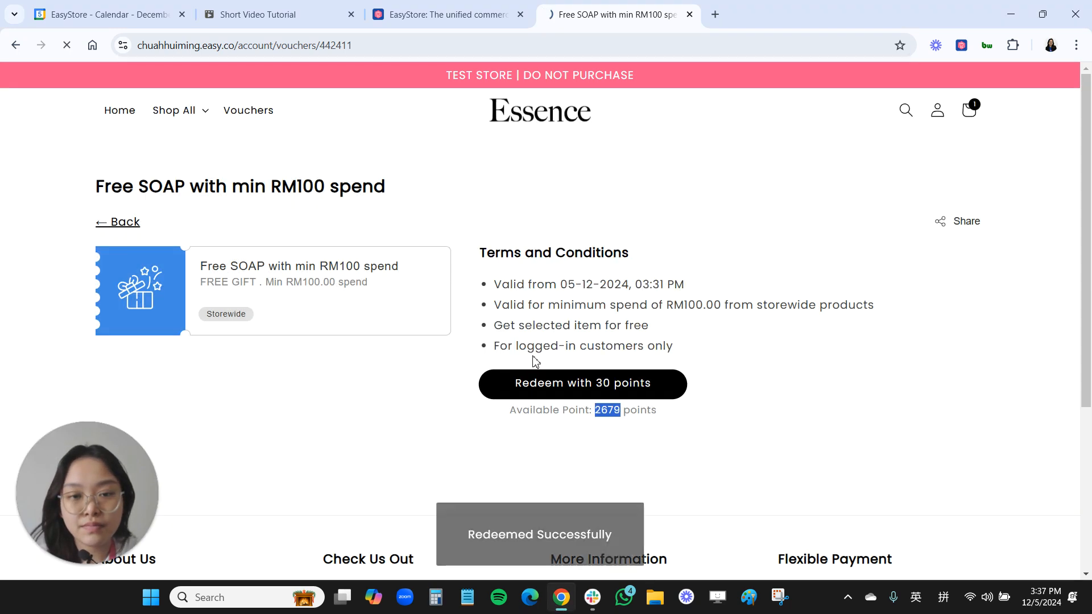